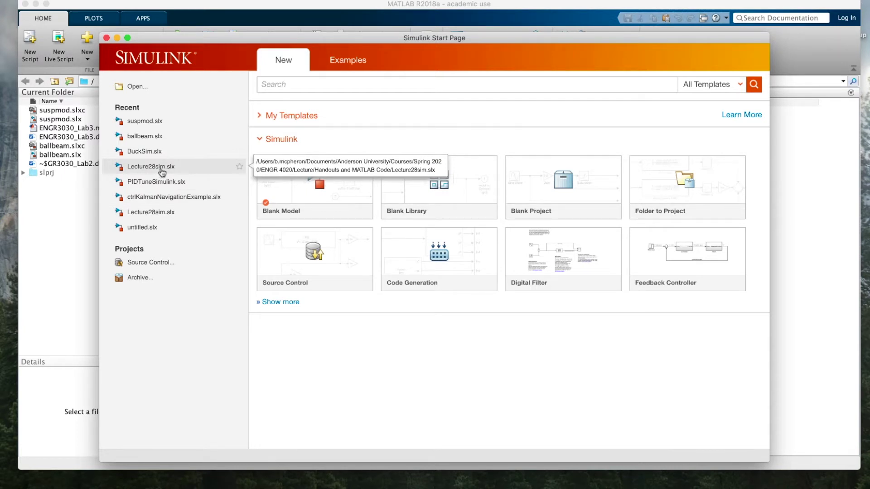
Open the recent model Lecture28sim.slx and move its Scope window out of the way to view the block diagram.
left_click(161, 171)
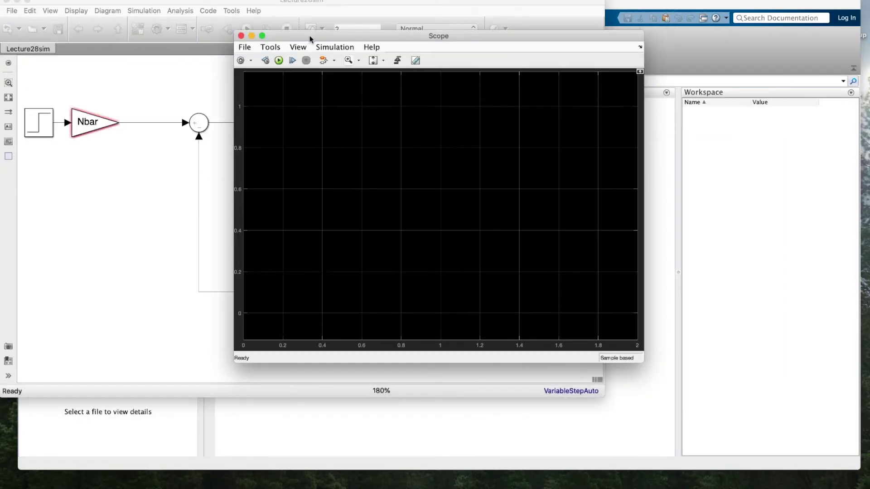
left_click_drag(309, 45, 366, 114)
left_click(365, 111)
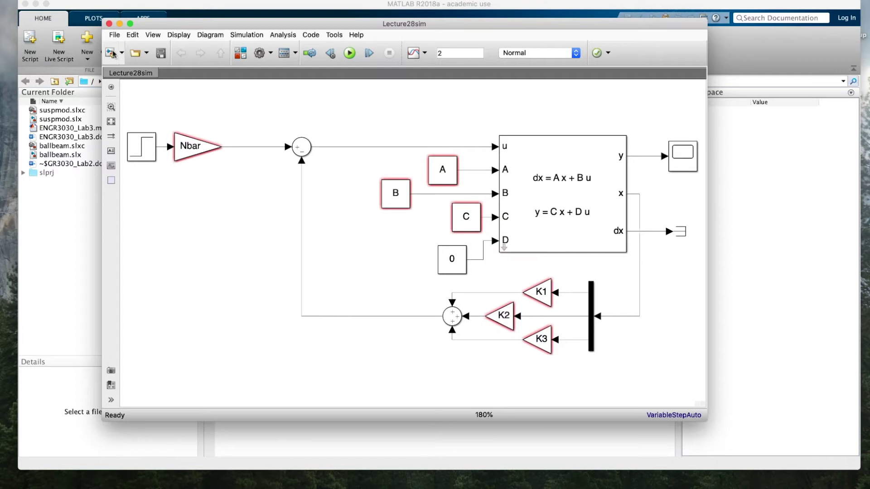
Create a new blank model, then enlarge its window and reposition it.
left_click(120, 53)
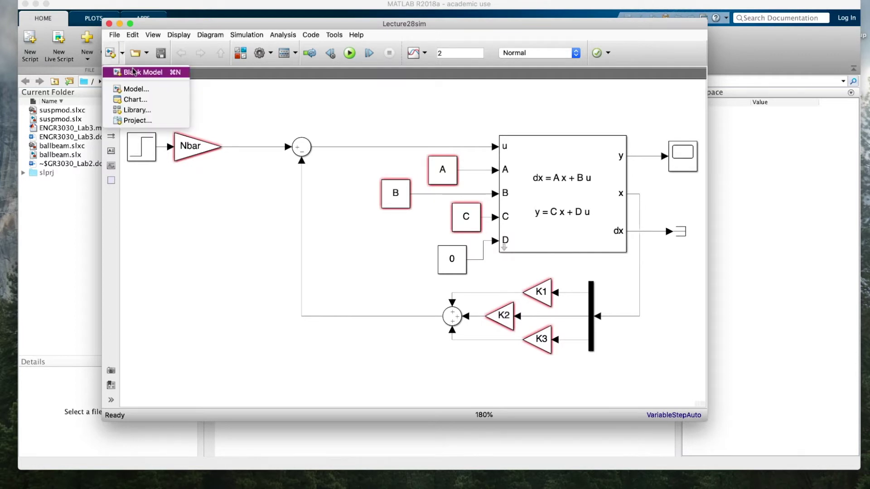
left_click(134, 72)
left_click(528, 40)
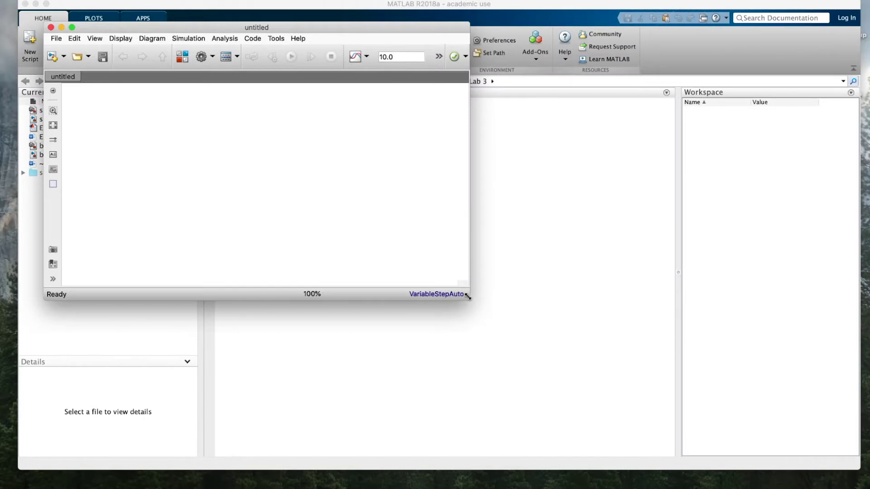
left_click_drag(467, 296, 684, 399)
left_click_drag(437, 32, 519, 31)
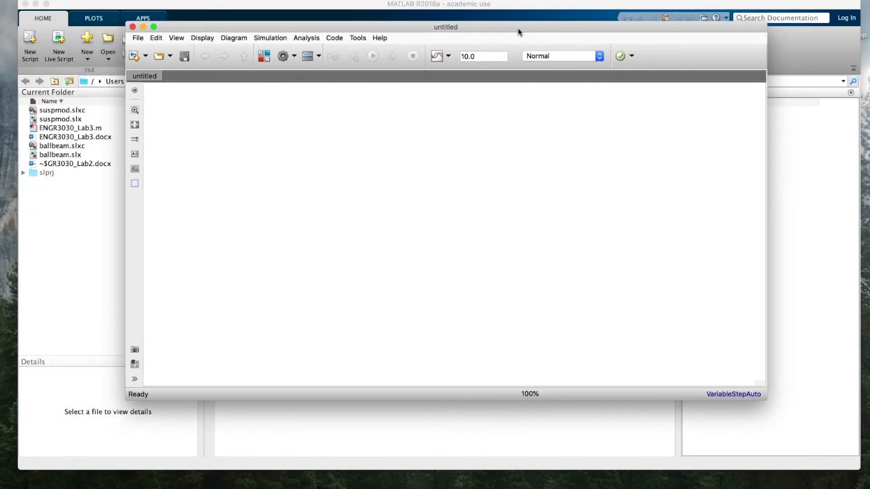
Open the Library Browser and expand the Simulink library to list its block categories.
left_click(264, 56)
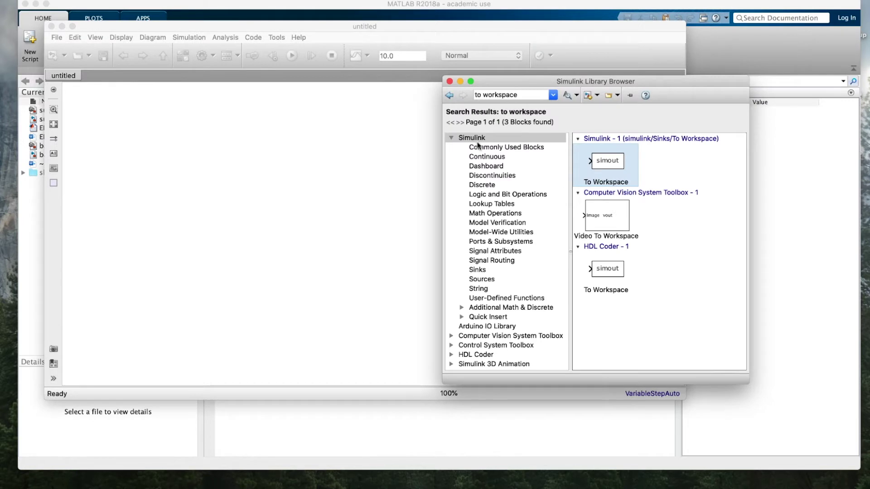
left_click(450, 138)
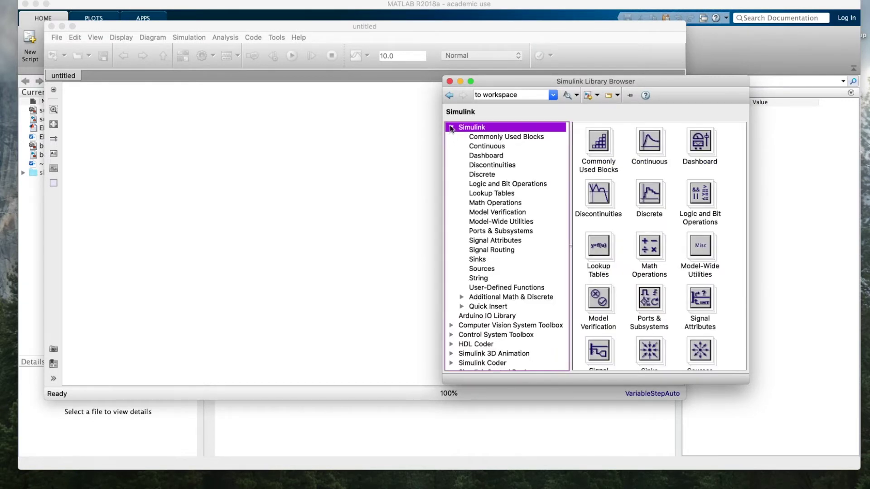
left_click(450, 127)
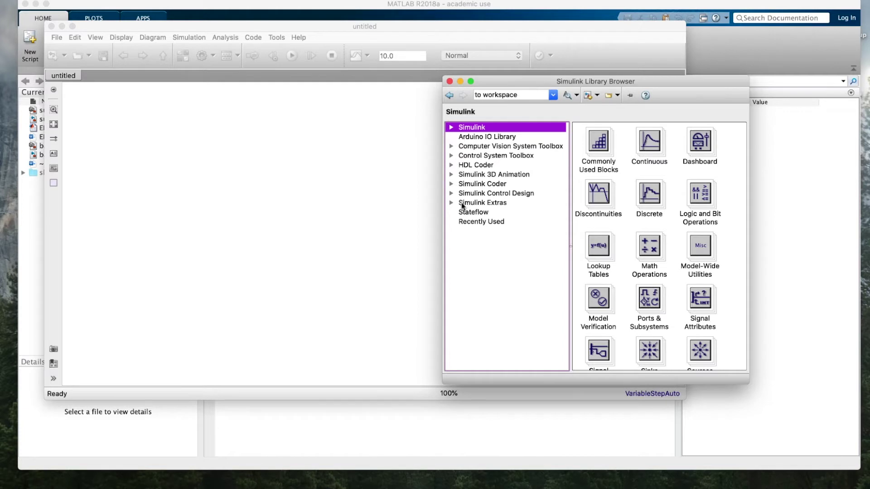
left_click(452, 128)
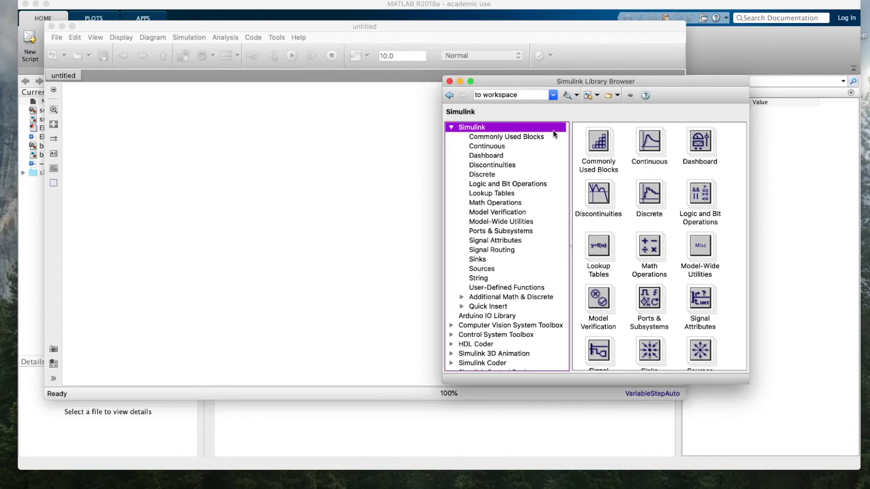
double_click(533, 95)
left_click_drag(533, 94, 465, 92)
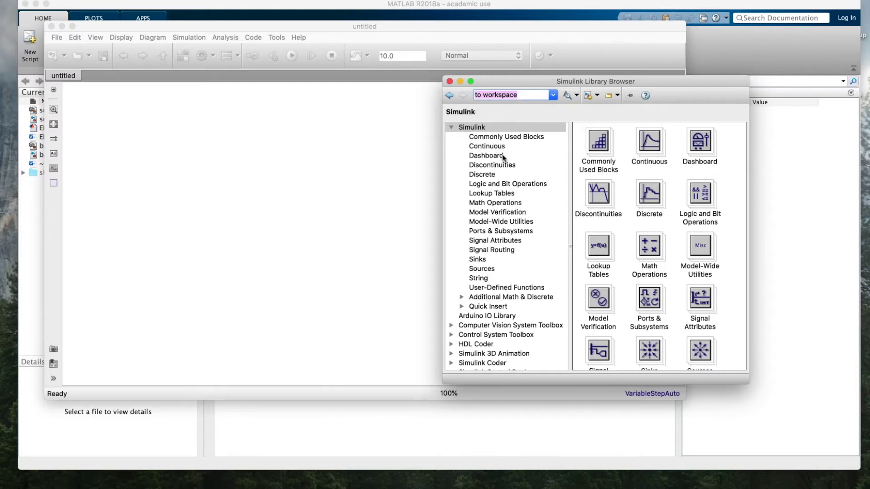
Add a Step block from the Sources library to the model and turn off Hide Automatic Names.
left_click(490, 270)
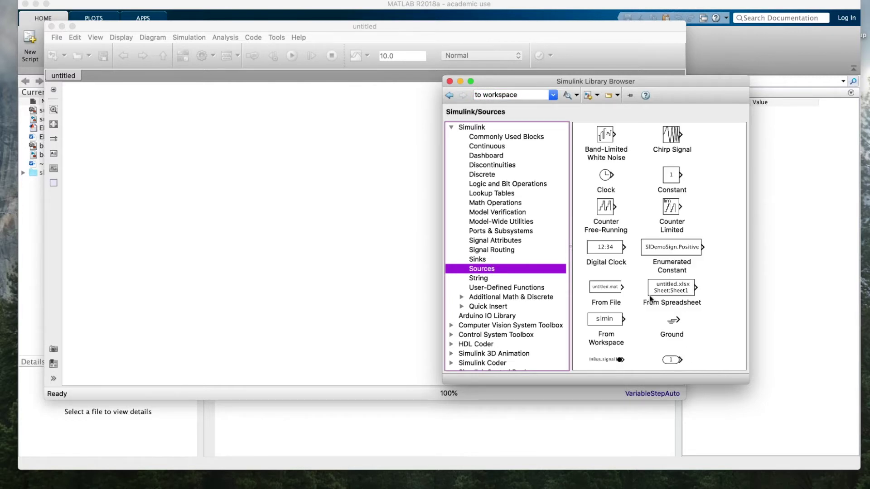
scroll(653, 296, "down", 5)
scroll(653, 295, "down", 3)
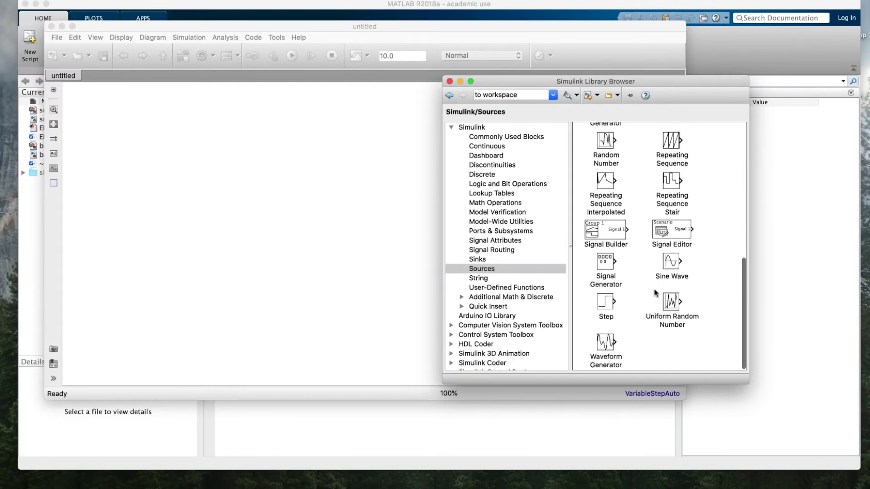
left_click(610, 304)
left_click_drag(610, 304, 210, 196)
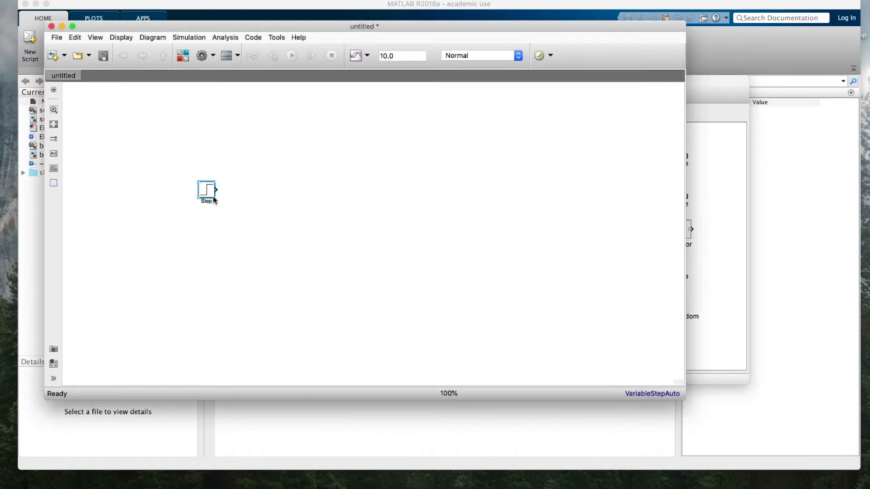
left_click(121, 37)
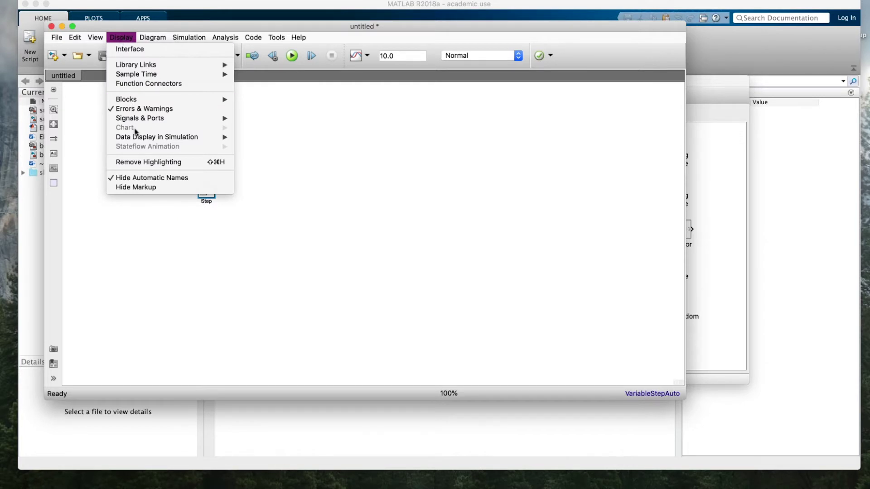
left_click(171, 178)
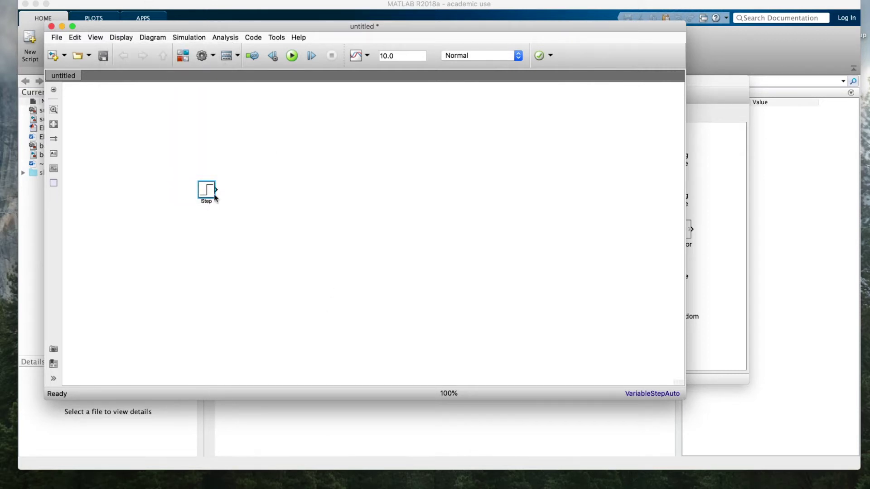
Add a Transfer Fcn block from the Continuous library beside the Step block.
left_click(700, 188)
left_click_drag(540, 75, 574, 67)
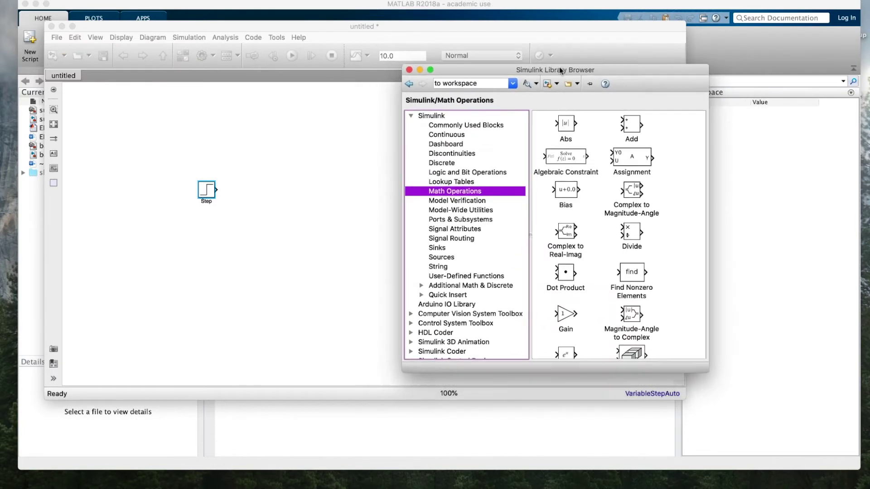
left_click(481, 133)
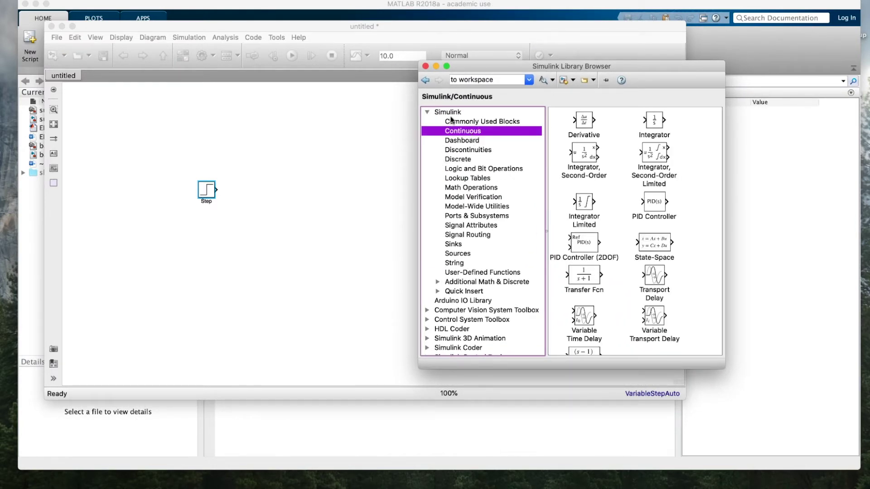
scroll(632, 200, "down", 2)
scroll(632, 201, "up", 2)
scroll(633, 201, "down", 2)
left_click_drag(584, 254, 269, 194)
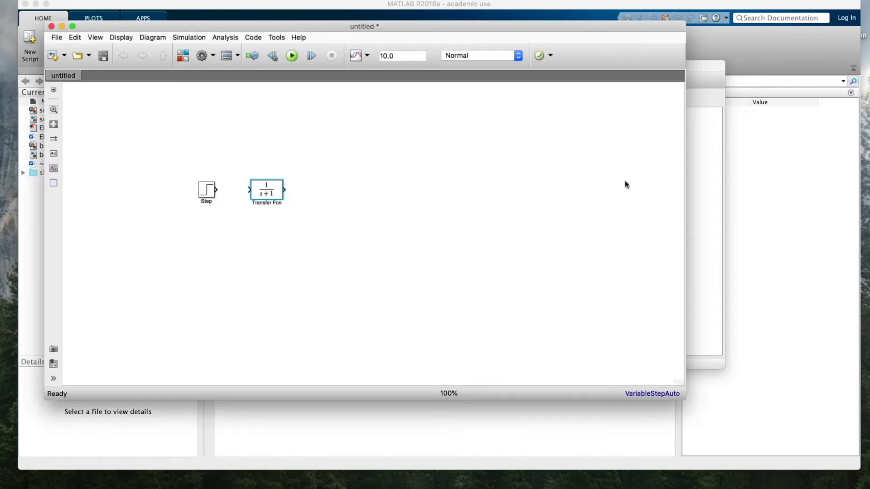
Add a Scope block from the Sinks library and connect the Step, Transfer Fcn and Scope blocks in series.
left_click(706, 170)
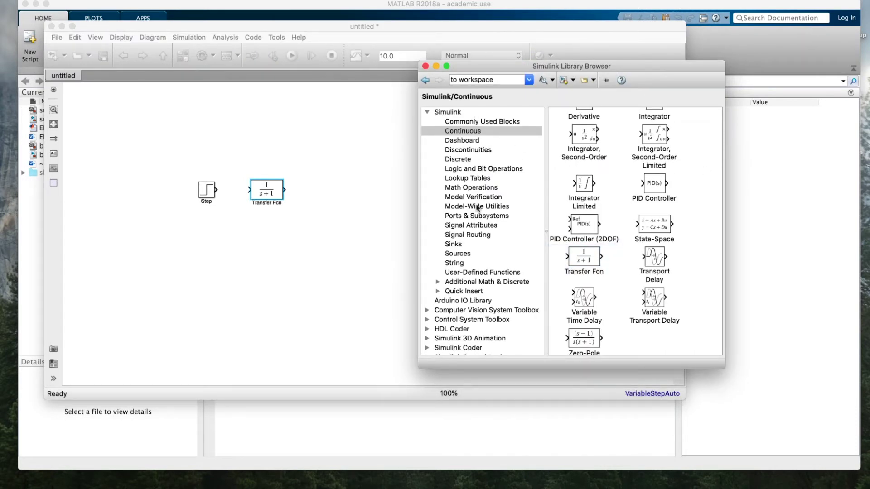
left_click(455, 244)
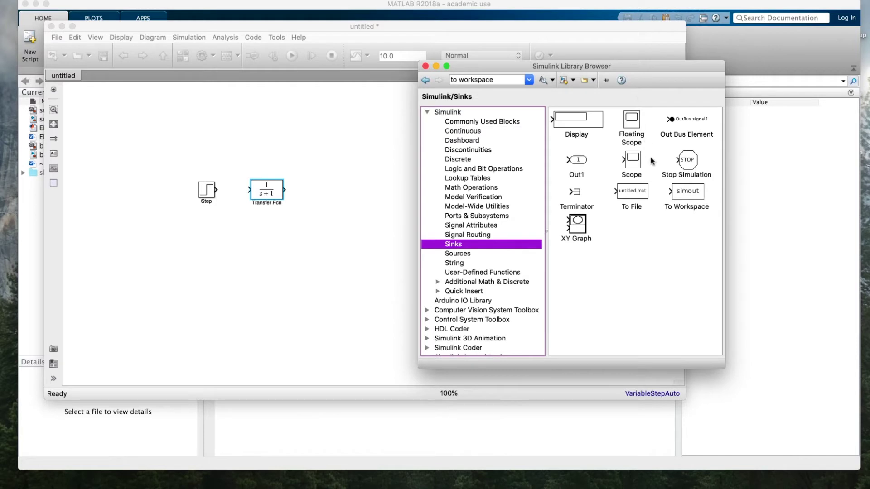
left_click(635, 166)
key("ctrl+i")
left_click_drag(248, 190, 216, 189)
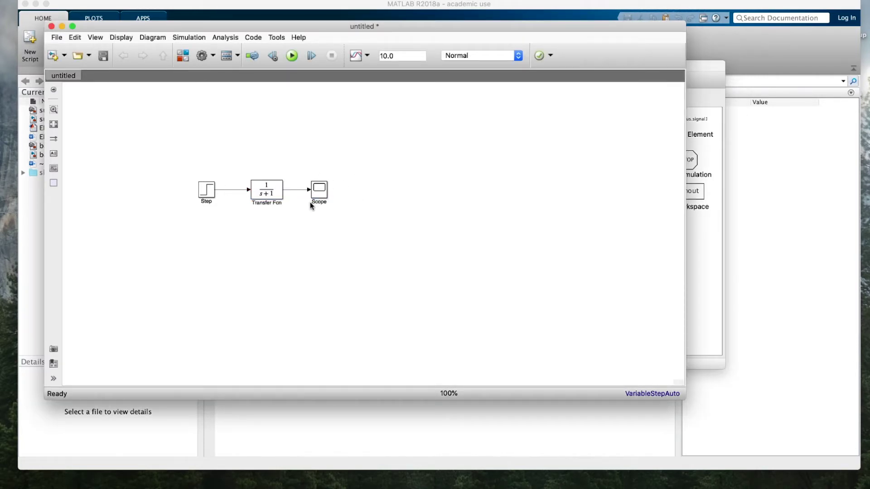
Open the Scope display, enlarge its window and move it clear of the block diagram.
left_click(323, 194)
left_click(323, 194)
double_click(324, 194)
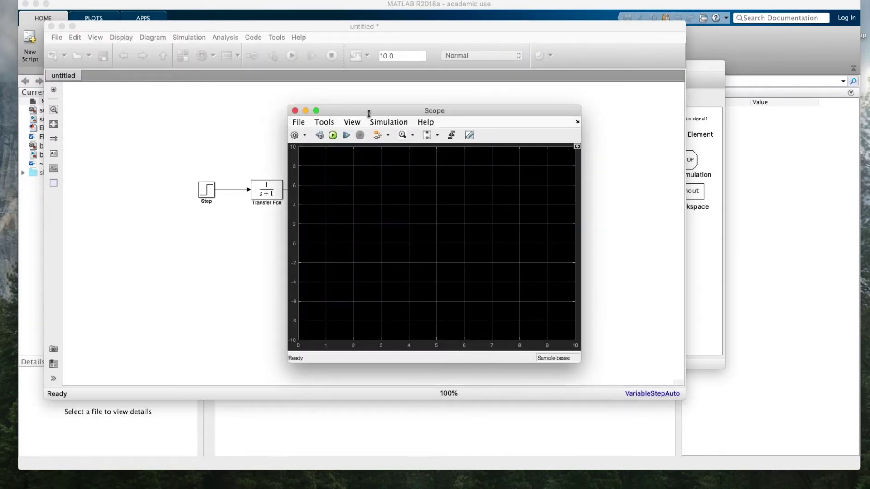
left_click_drag(369, 112, 405, 35)
left_click_drag(615, 285, 701, 360)
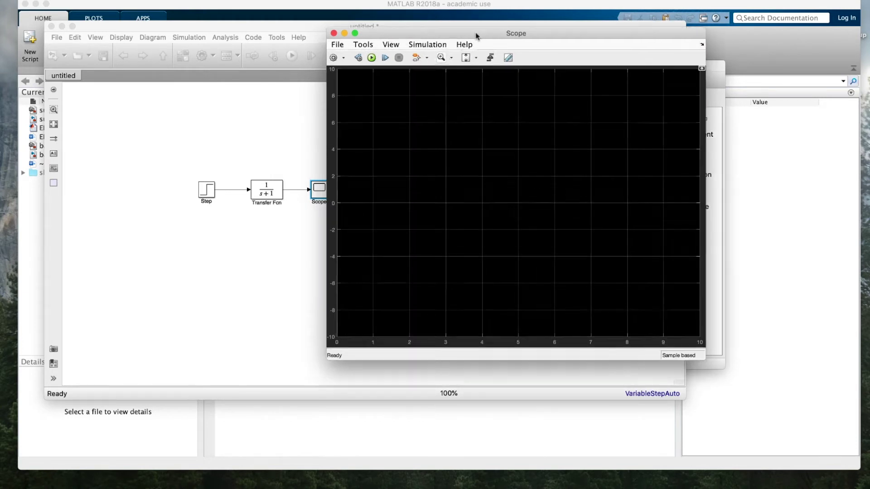
left_click_drag(471, 34, 523, 24)
Set the Step block's step time to 0, keeping its final value at 1.
left_click(272, 158)
double_click(207, 193)
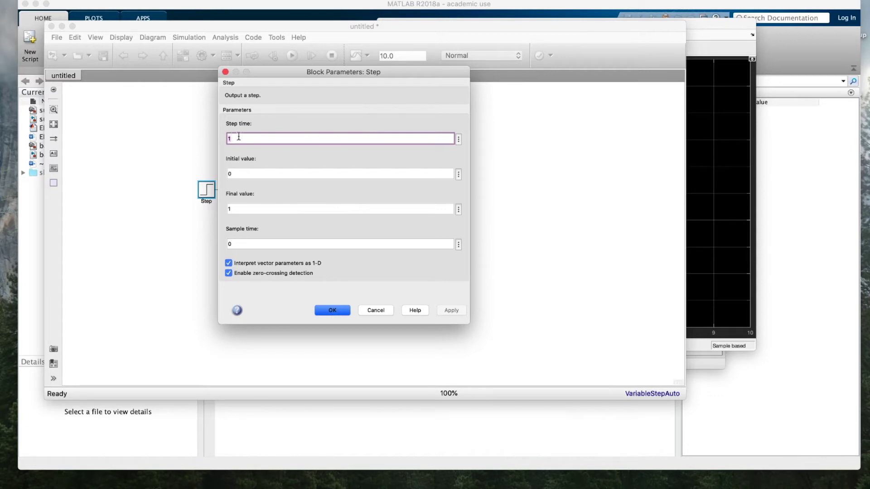
key("BackSpace")
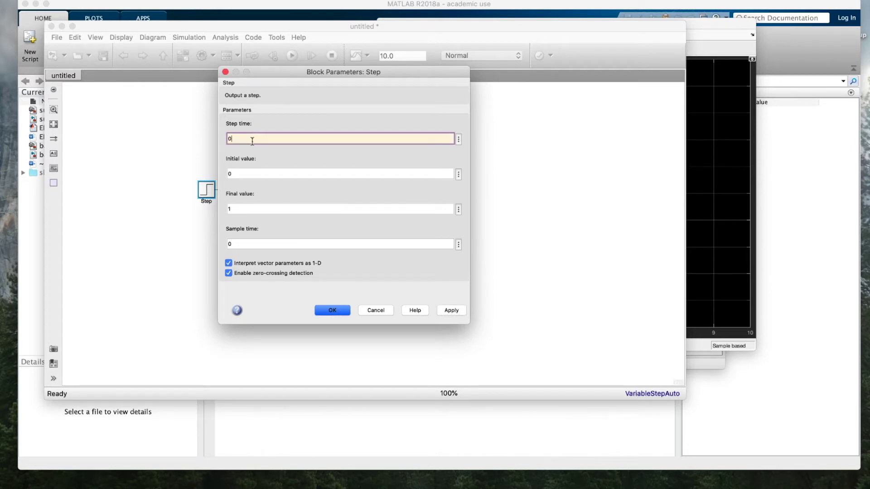
left_click(238, 209)
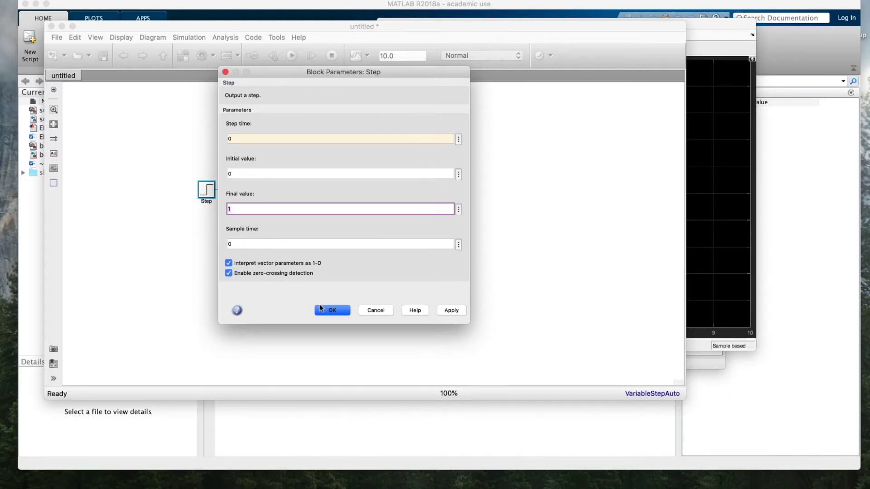
left_click(341, 311)
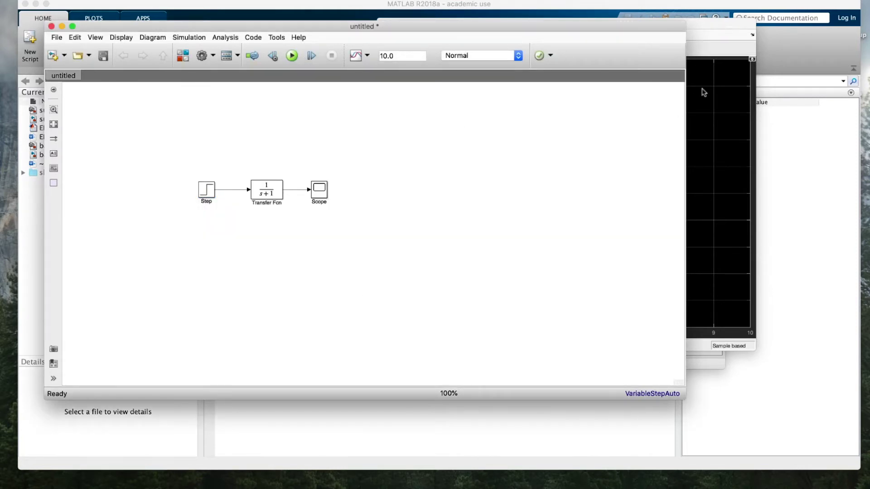
Run the simulation, view the step response in the Scope and close the Scope window.
left_click(293, 57)
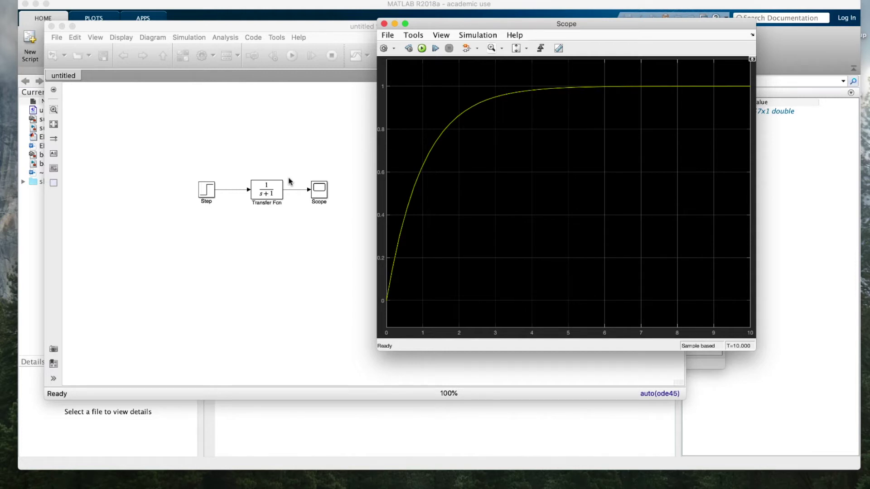
left_click(384, 23)
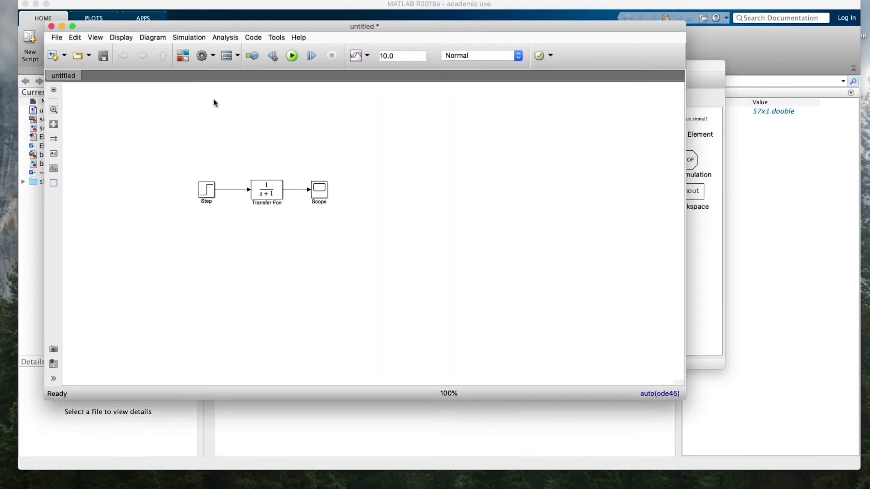
Set the simulation stop time to 5, rerun the simulation and view the response in the Scope.
left_click(408, 55)
left_click(401, 56)
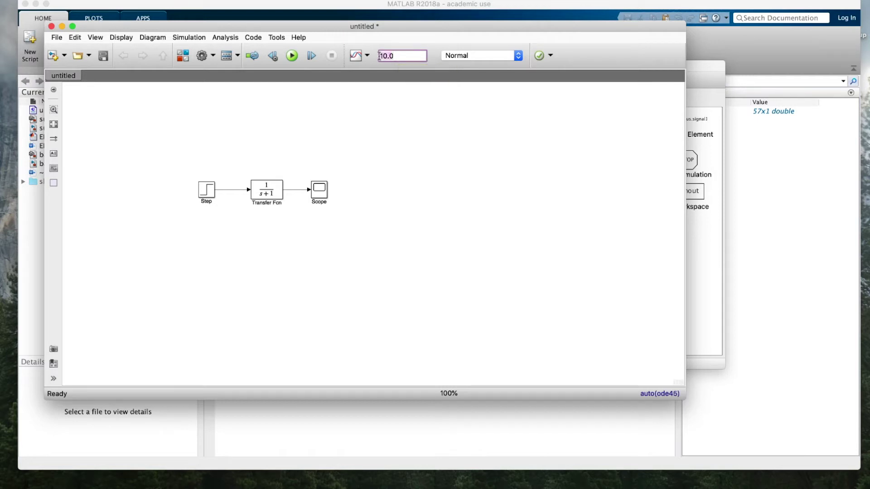
type("5")
key("Return")
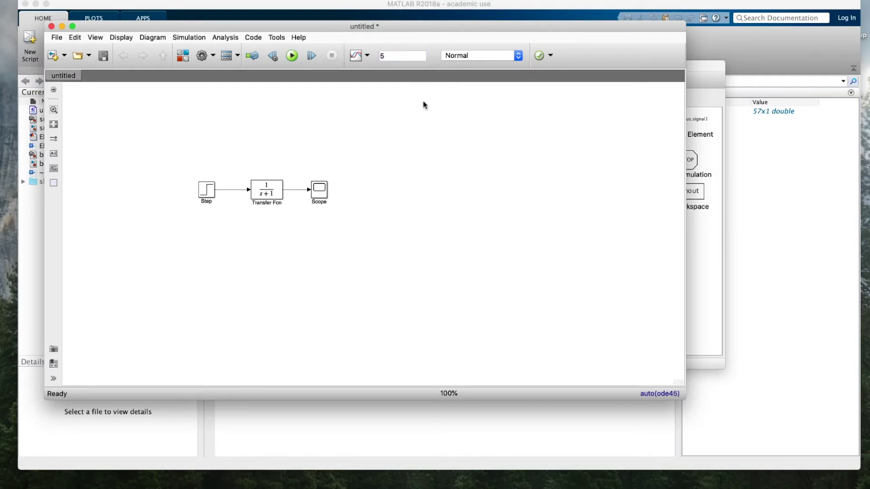
left_click(292, 55)
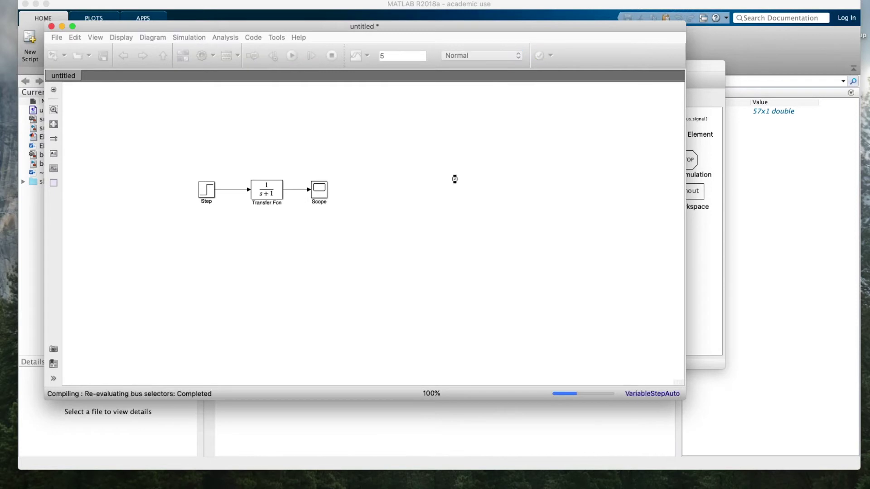
double_click(312, 185)
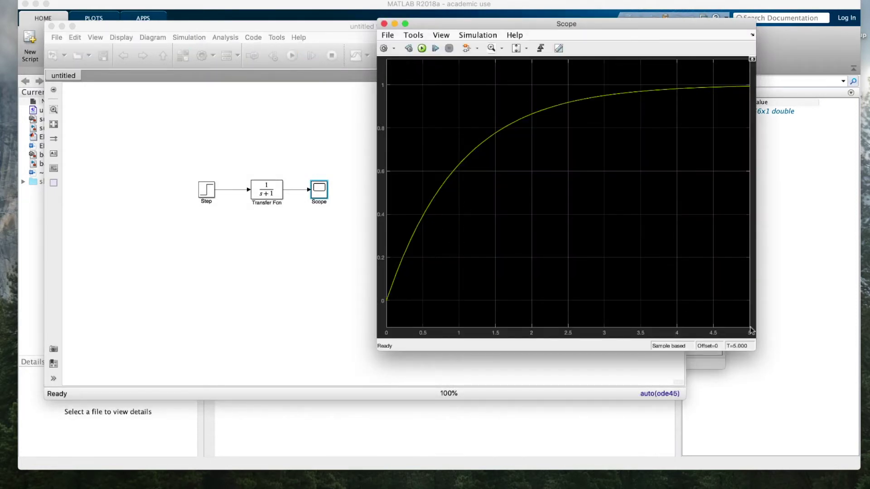
left_click(384, 24)
Set the simulation stop time to 10 and space the Transfer Fcn and Scope blocks farther from the Step block.
left_click(403, 55)
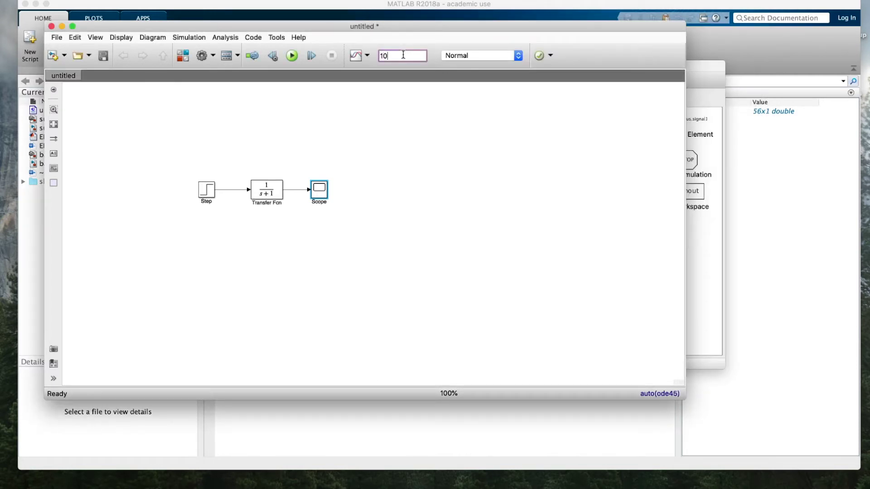
left_click(425, 135)
left_click_drag(323, 188, 499, 187)
left_click_drag(283, 191, 359, 192)
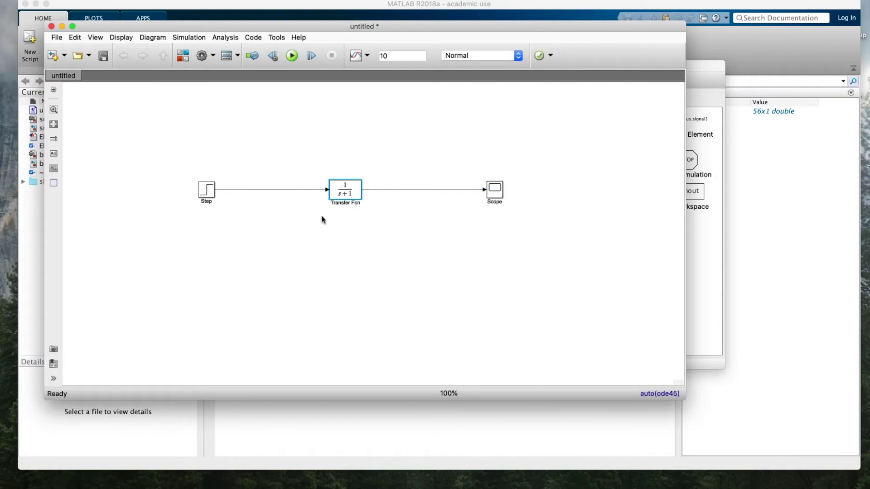
Set the Transfer Fcn block's numerator to [5] and denominator to [1 2 5], and widen the block to fit its expression.
double_click(342, 193)
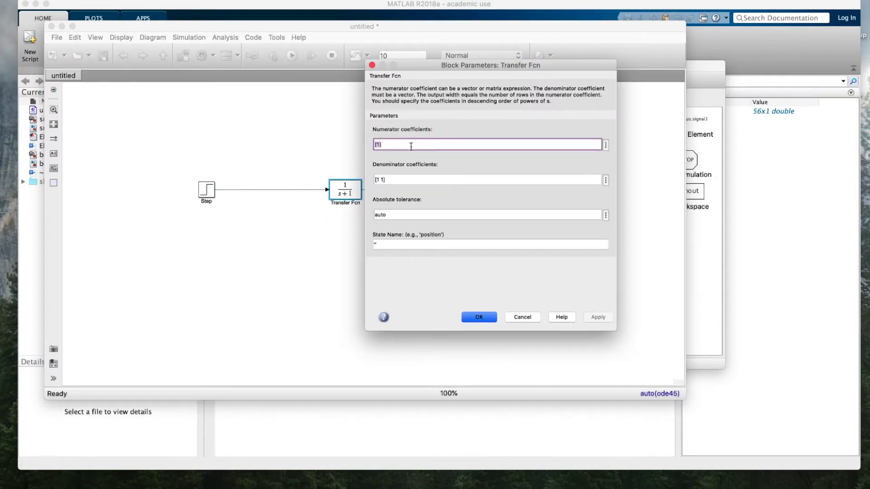
double_click(378, 145)
type("5")
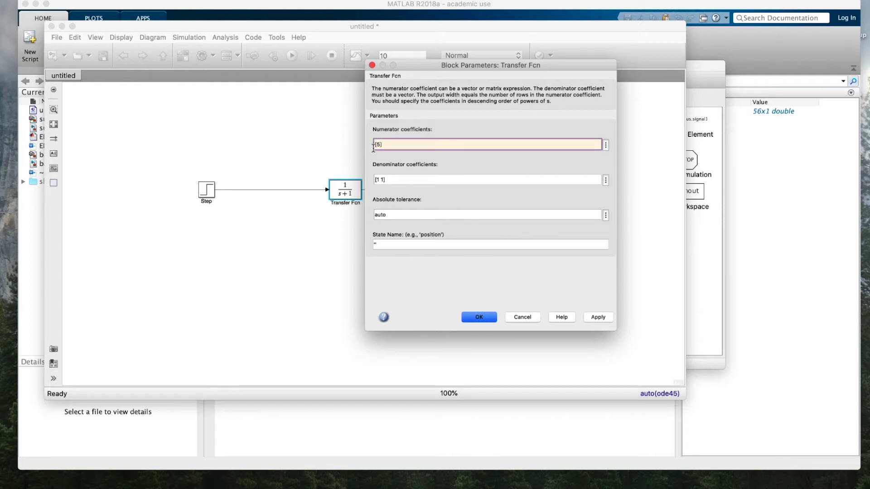
left_click(384, 180)
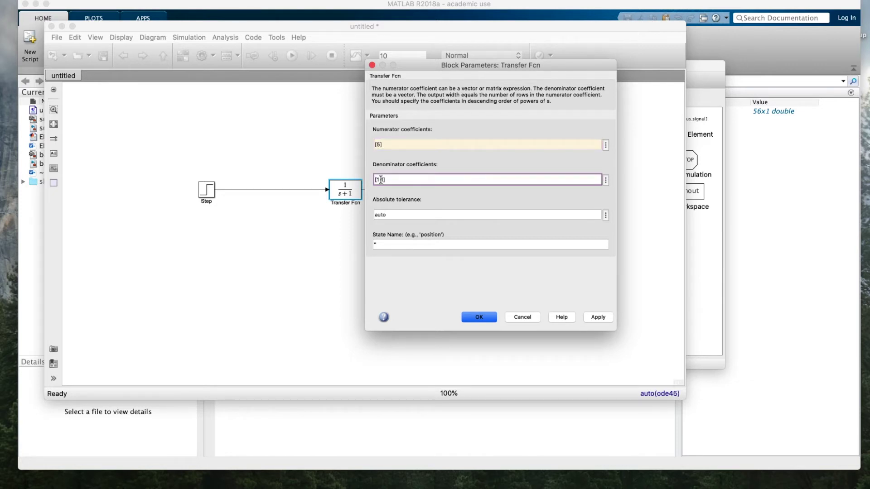
key("BackSpace")
type("2 5")
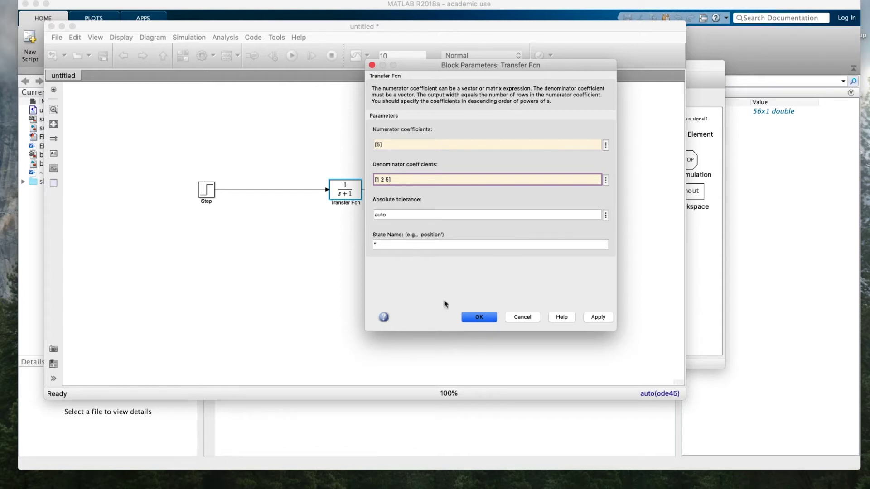
left_click(476, 319)
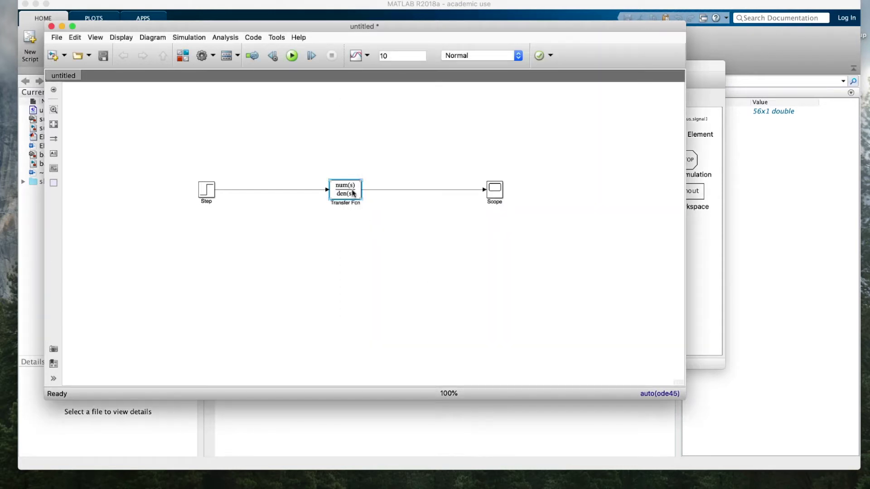
left_click_drag(362, 179, 380, 180)
left_click(423, 224)
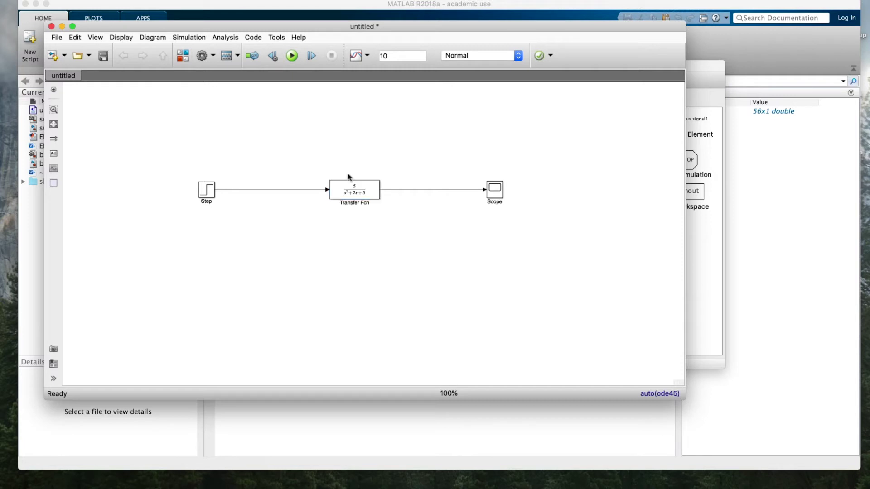
Run the simulation with the second-order transfer function, view its response in the Scope and close the Scope window.
left_click(293, 56)
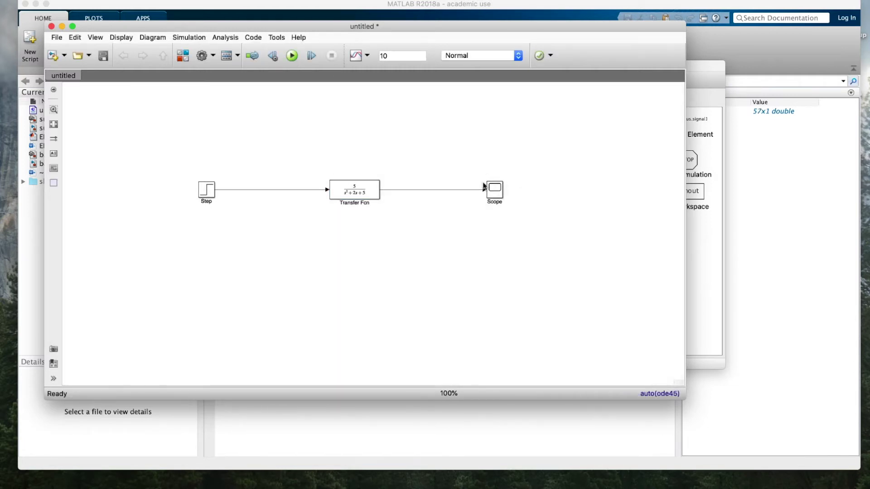
double_click(495, 188)
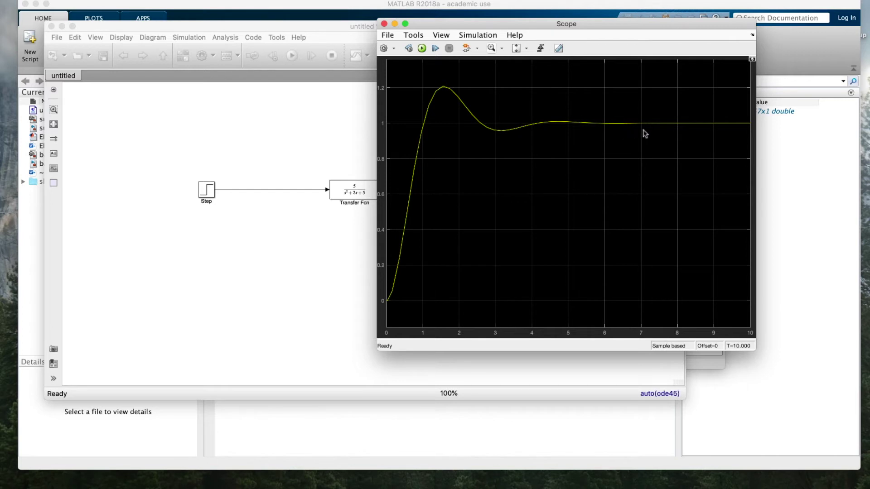
left_click(385, 23)
Shift the Transfer Fcn block slightly toward the Step block and delete the signal line between them.
mouse_move(371, 190)
left_mouse_down()
mouse_move(343, 189)
mouse_move(366, 190)
left_mouse_up()
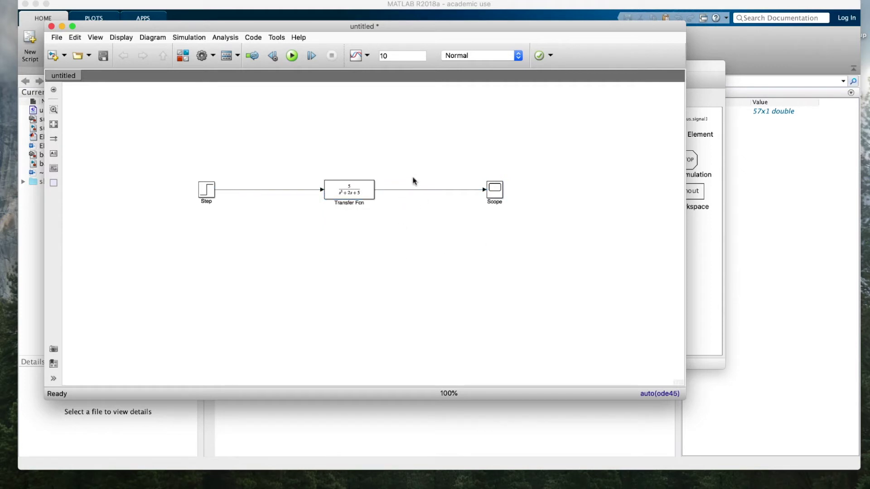
left_click(282, 199)
left_click(277, 190)
key("Delete")
Search the block library for "sum" and place a Sum block just after the Step block.
left_click(720, 229)
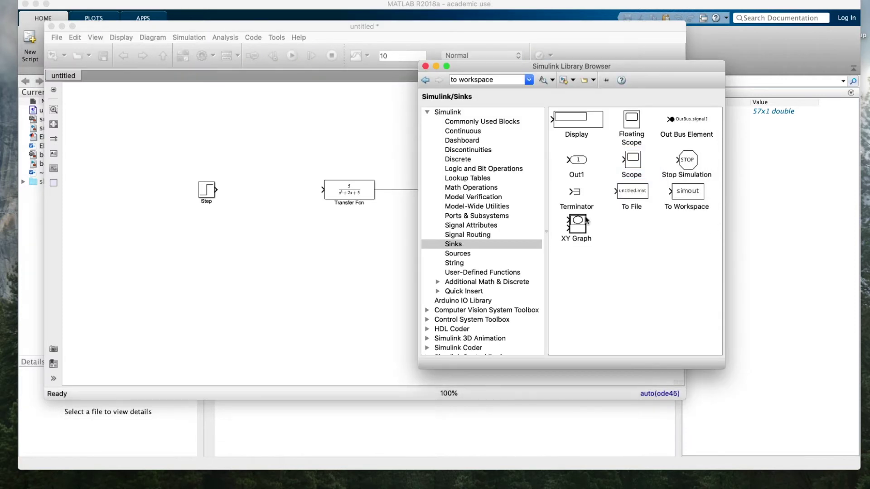
left_click(506, 79)
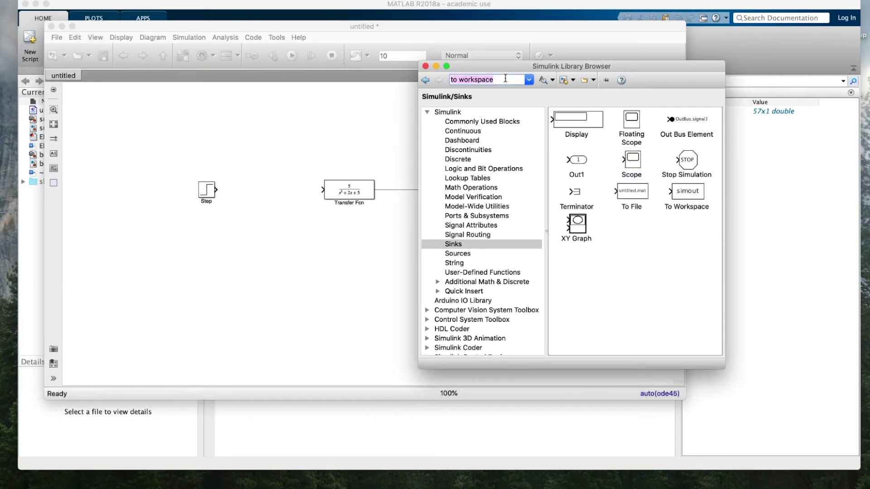
type("sum")
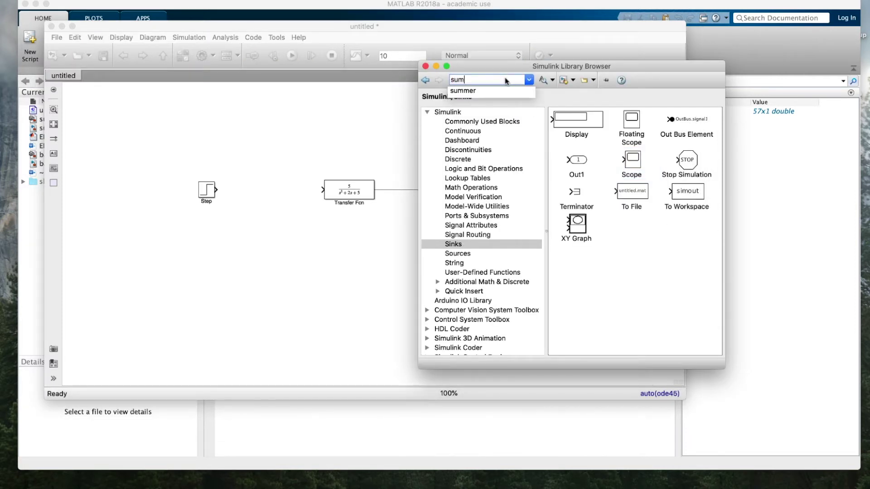
key("Return")
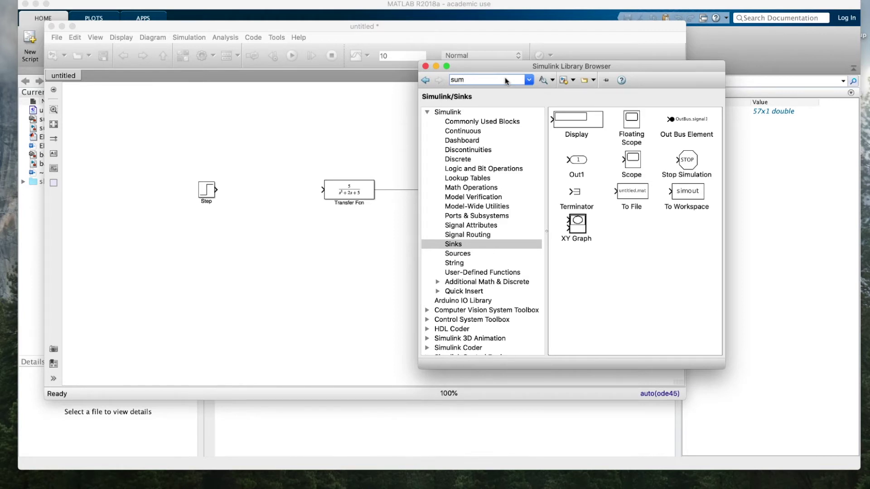
key("Return")
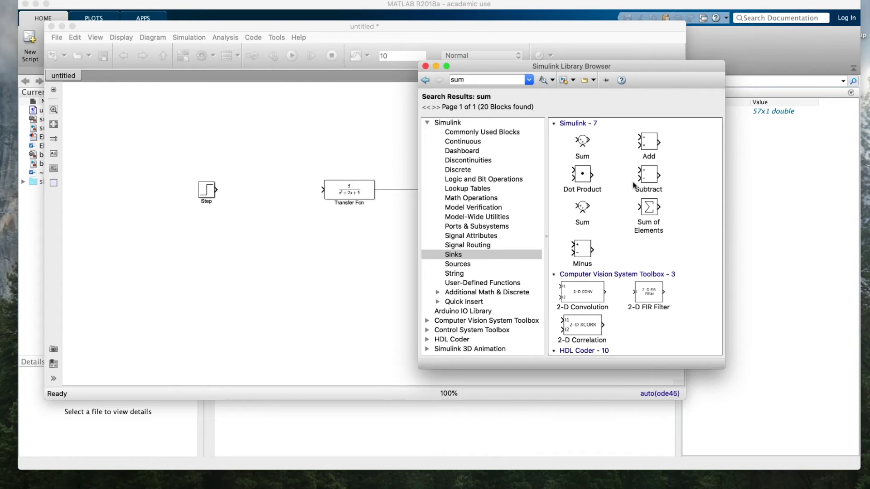
left_click_drag(582, 144, 240, 192)
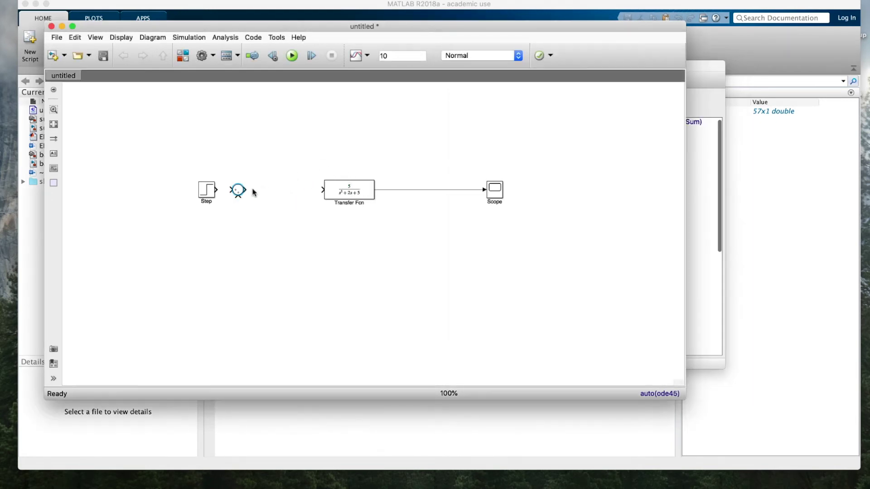
Set the Sum block's list of signs to |+- and enlarge the block.
double_click(238, 190)
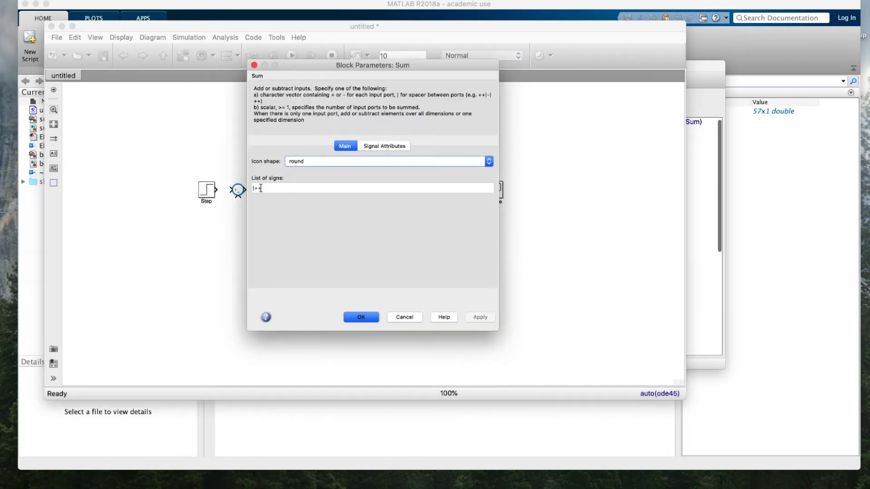
left_click(267, 188)
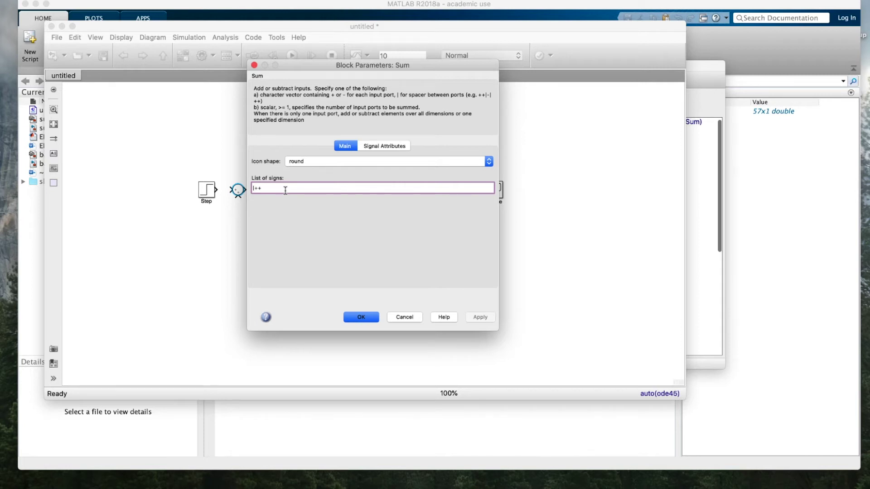
key("BackSpace")
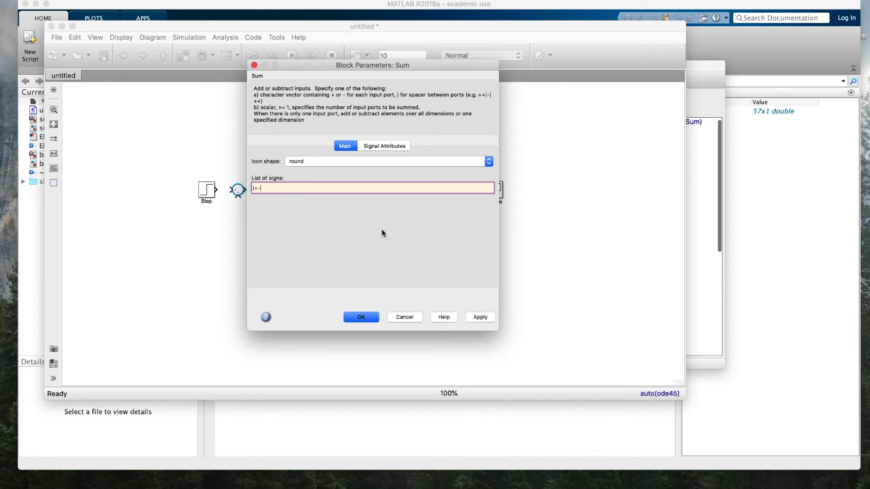
left_click(361, 317)
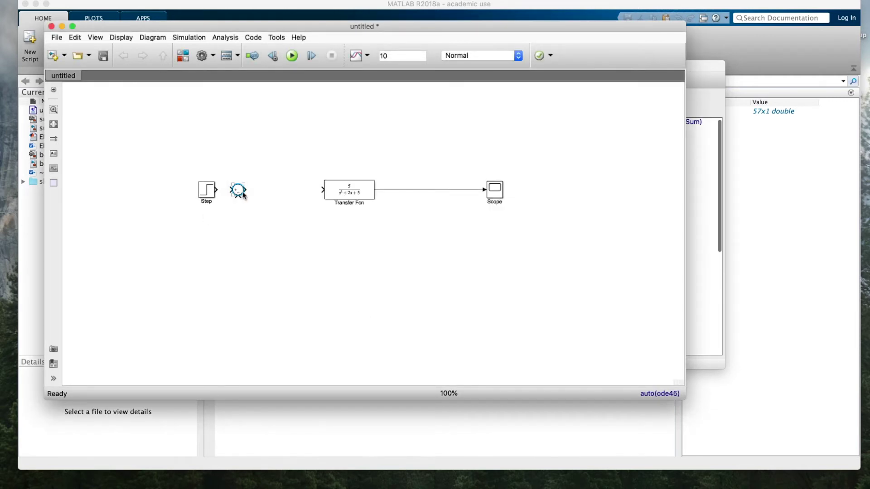
mouse_move(241, 193)
left_mouse_down()
mouse_move(250, 203)
mouse_move(243, 190)
left_mouse_up()
right_click(284, 150)
left_click(253, 99)
Search the block library for "gain", place a Gain block between Sum and Transfer Fcn, and connect it to both.
left_click(690, 145)
left_click(482, 81)
type("gain")
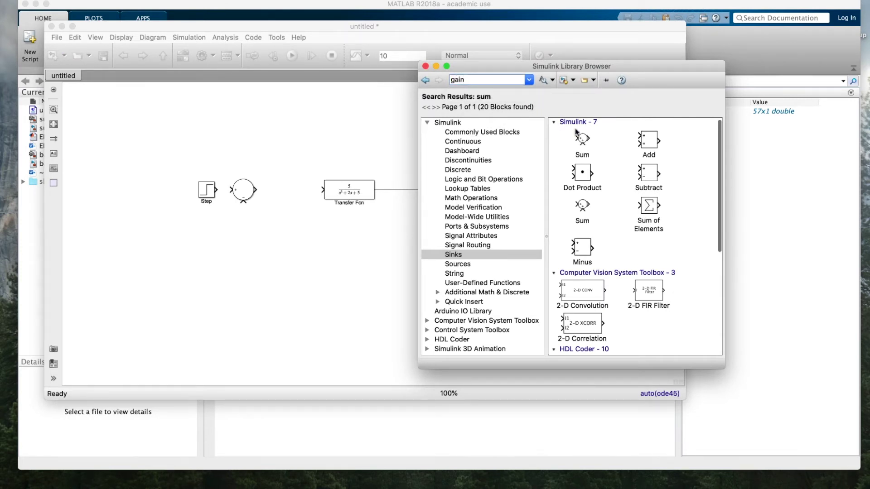
key("Return")
left_click_drag(597, 145, 286, 190)
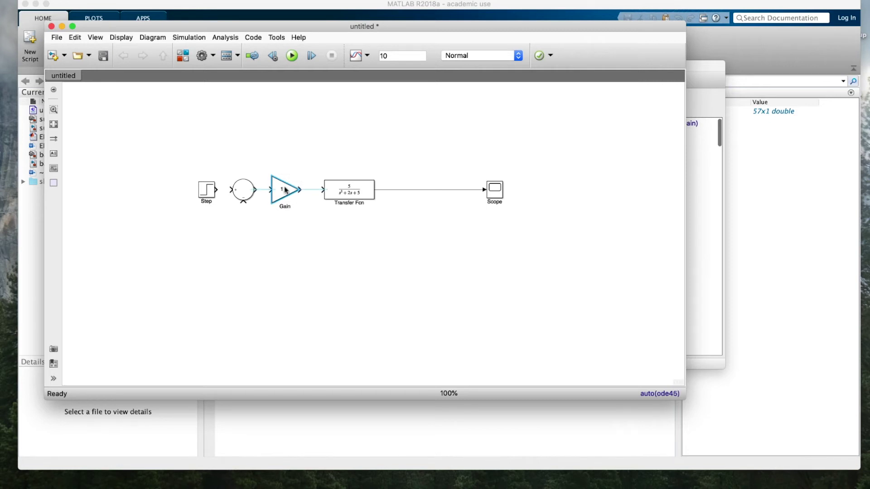
left_click(262, 190)
left_click_drag(303, 189, 323, 189)
Wire a negative feedback loop from the Transfer Fcn output to the Sum block, and connect Step to Sum's positive input.
mouse_move(243, 201)
left_mouse_down()
mouse_move(441, 266)
mouse_move(429, 191)
left_mouse_up()
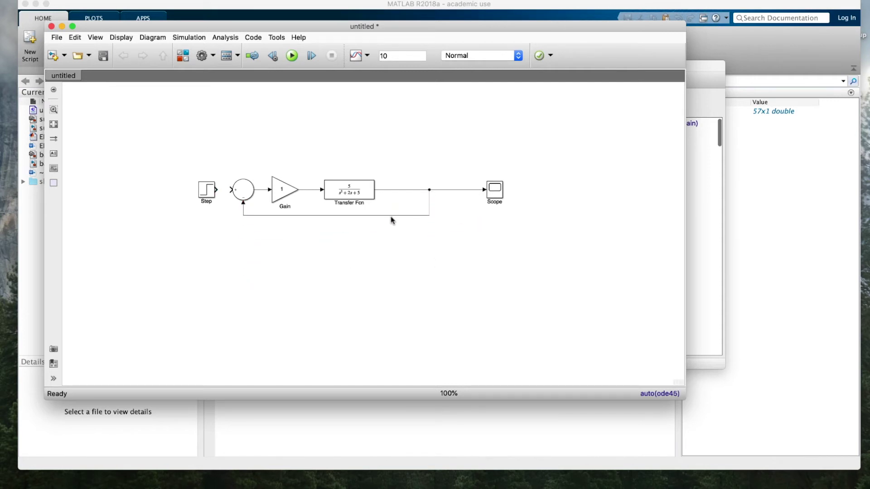
left_click_drag(392, 216, 393, 230)
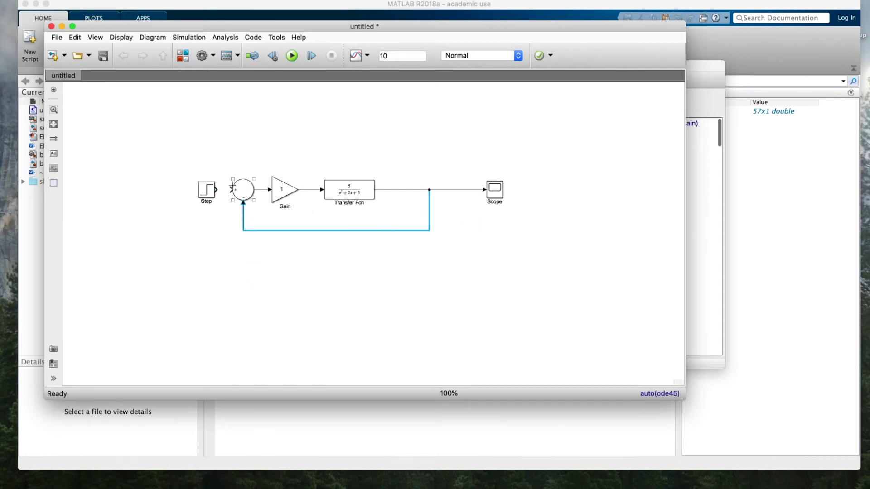
left_click_drag(216, 189, 231, 189)
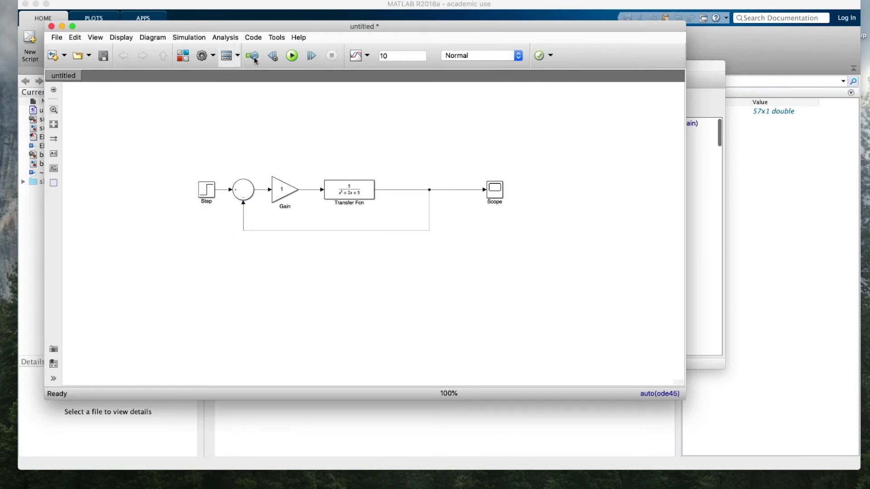
Open the Scope beside the model, run the closed-loop simulation and view the response.
double_click(493, 190)
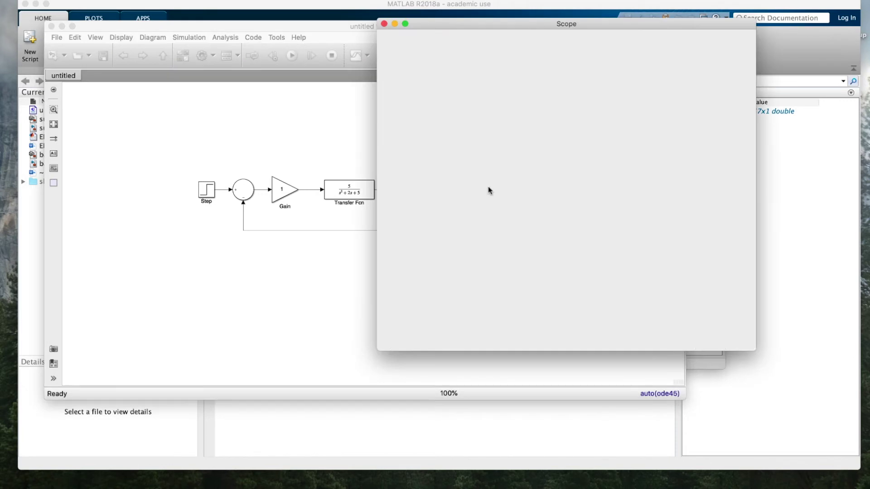
left_click_drag(464, 23, 503, 21)
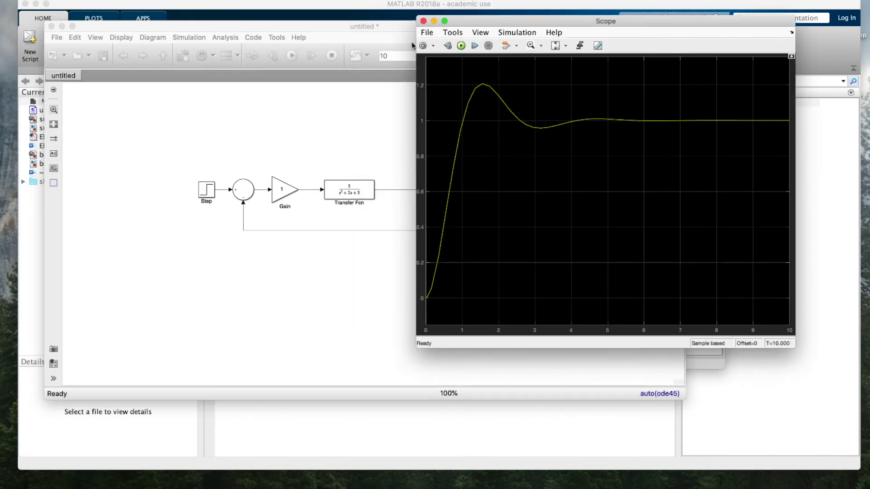
left_click(290, 59)
left_click(292, 56)
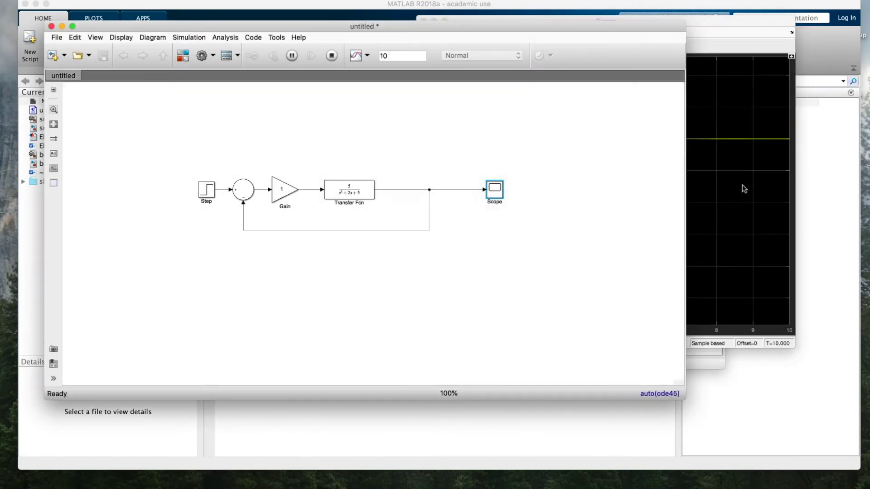
left_click(745, 188)
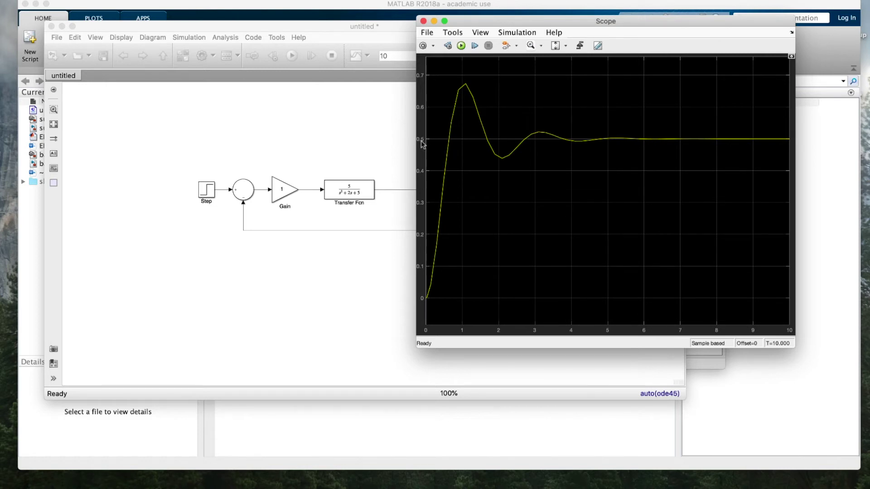
Set the Gain block's gain to 5, rerun the simulation and view the response in the Scope.
left_click(321, 170)
double_click(283, 189)
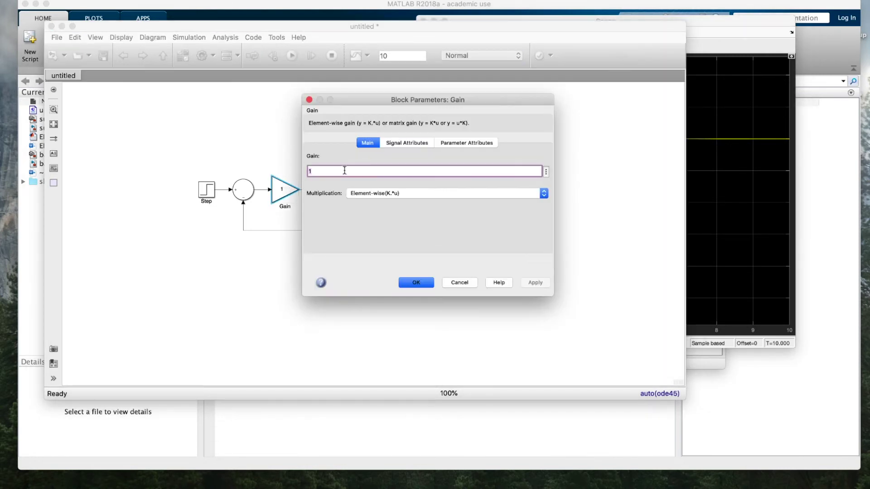
key("BackSpace")
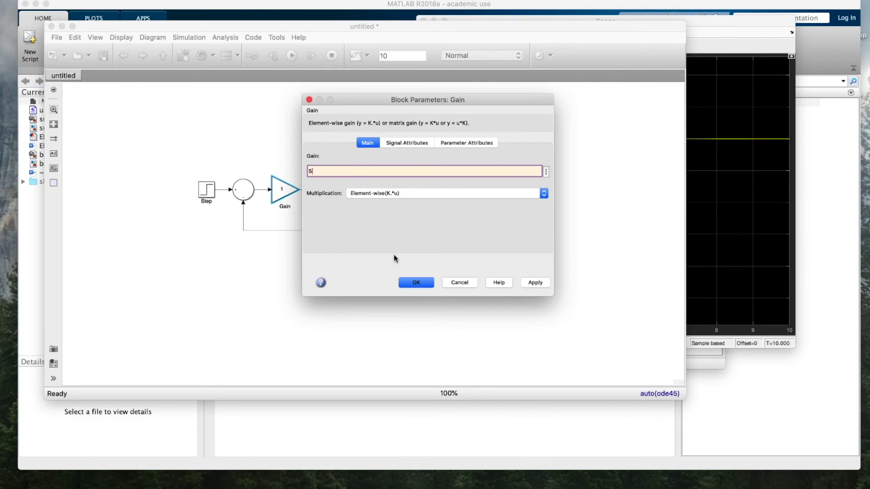
left_click(411, 284)
left_click(294, 57)
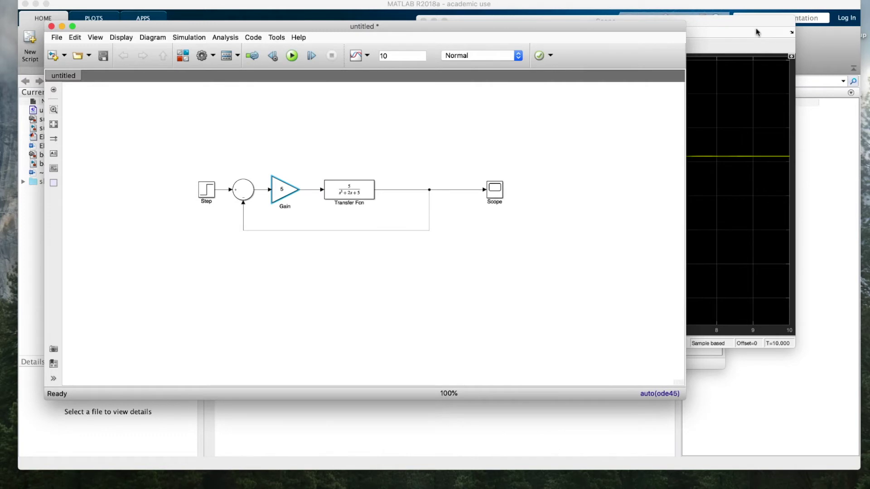
left_click(758, 32)
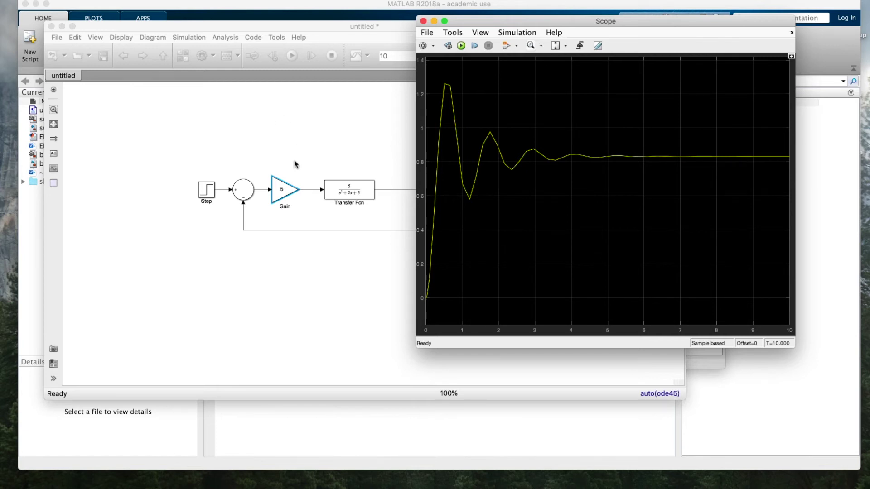
Set the Gain block's gain to the variable K.
left_click(279, 194)
double_click(284, 190)
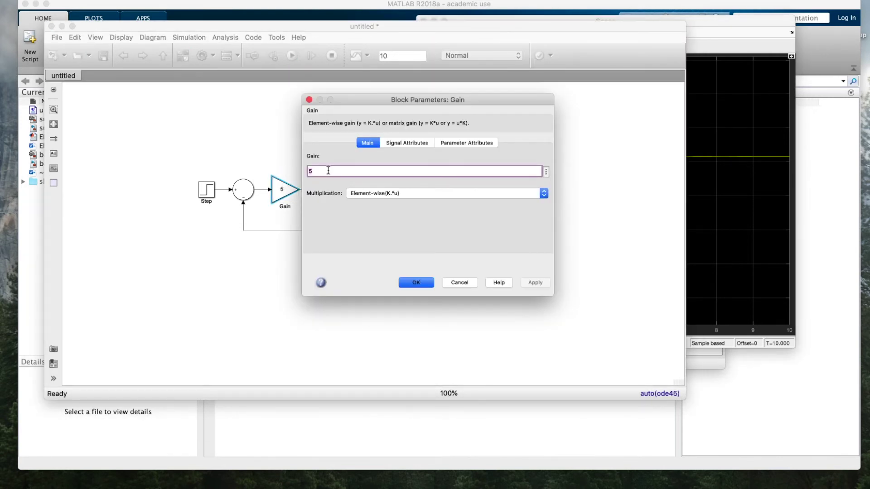
type("K")
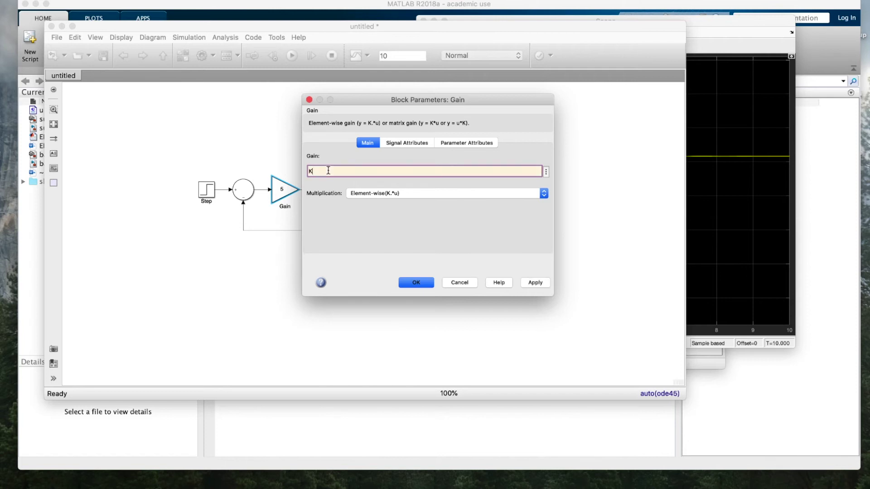
key("Return")
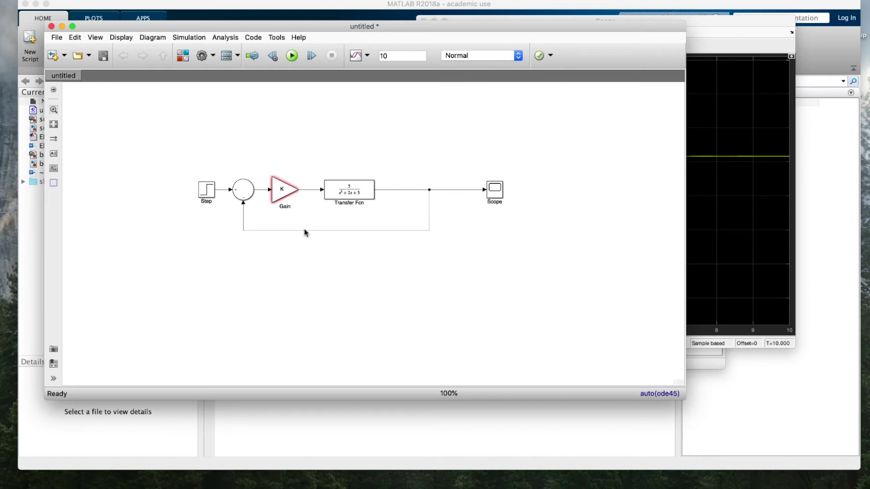
Save the model in the Lab 3 folder under the name simulinkhowto.slx.
key("super+t")
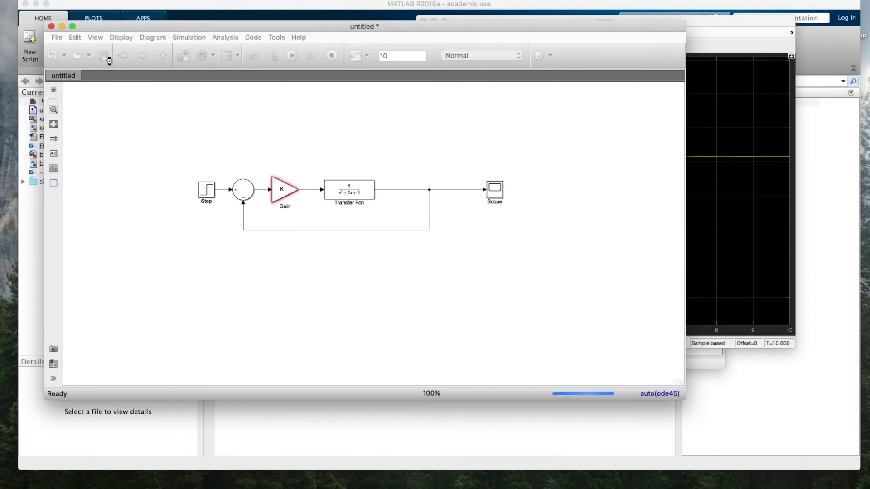
left_click(107, 56)
left_click(413, 80)
double_click(410, 80)
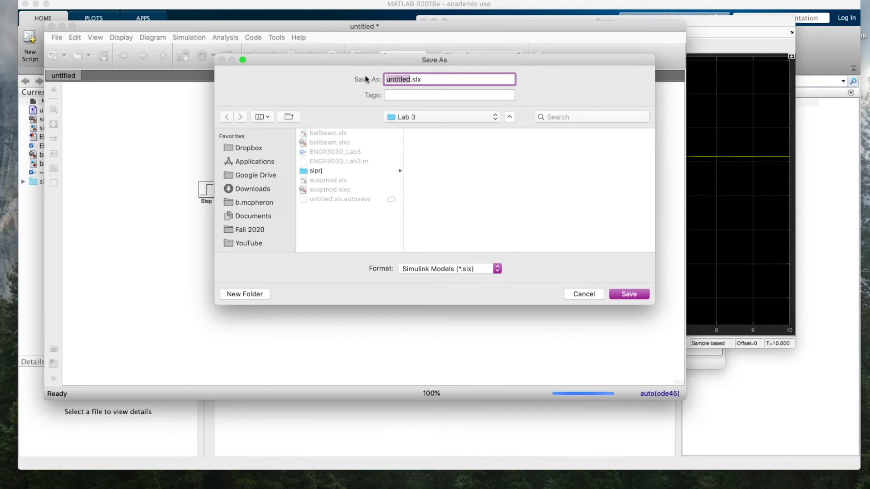
type("simulin")
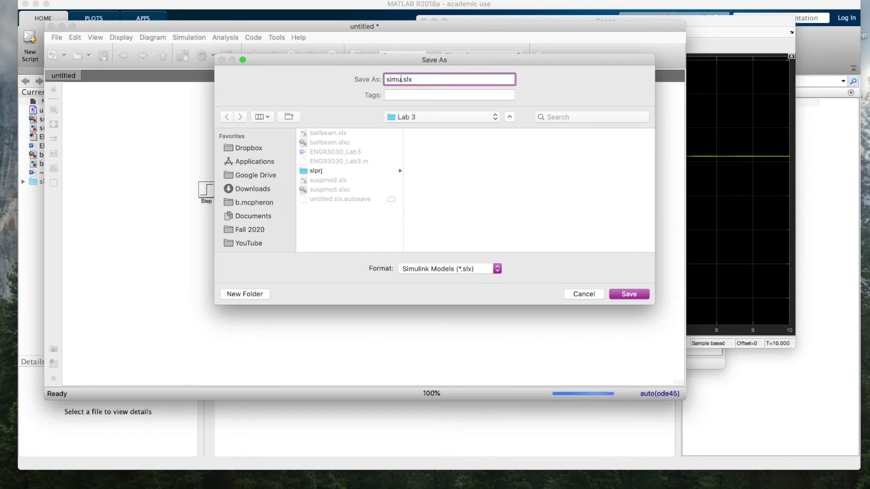
type("kh")
type("wto")
key("Return")
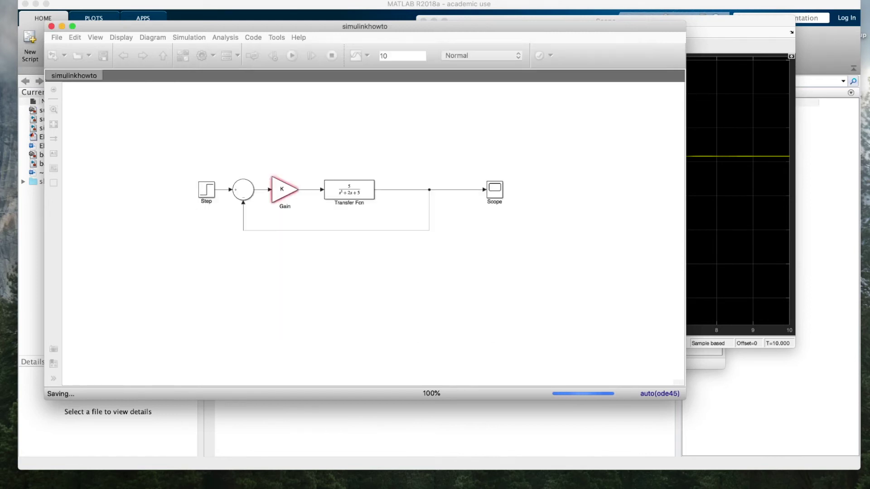
Switch to the MATLAB Command Window and define the gain variable with K = 5;.
left_click(495, 421)
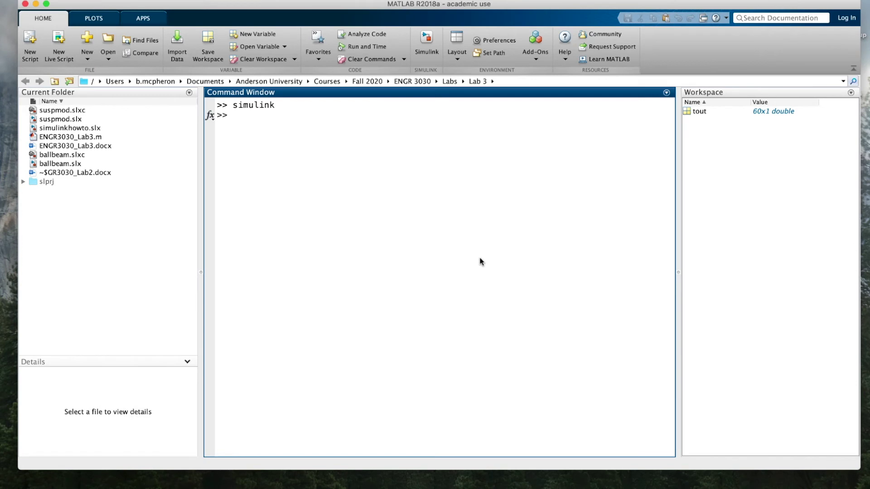
type("K = 5;")
key("Return")
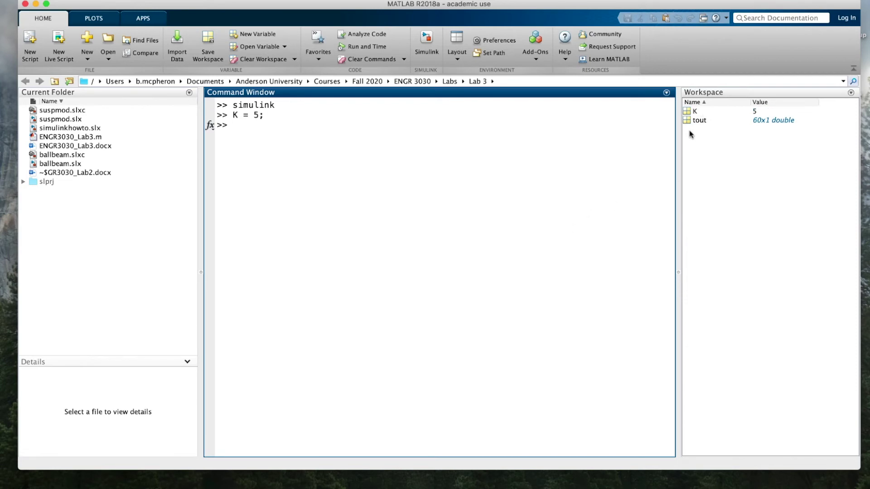
Return to the simulinkhowto model, run the simulation with K at 5 and view the response in the Scope.
key("ctrl+Up")
left_click(275, 117)
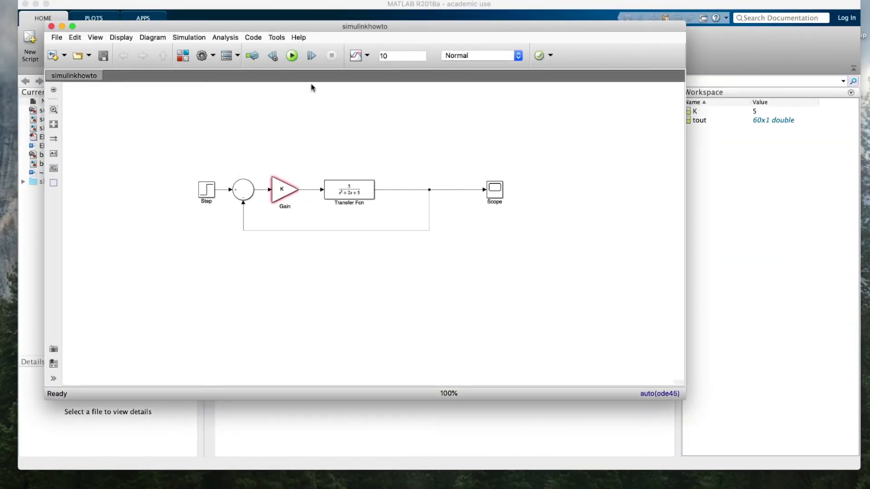
left_click(291, 56)
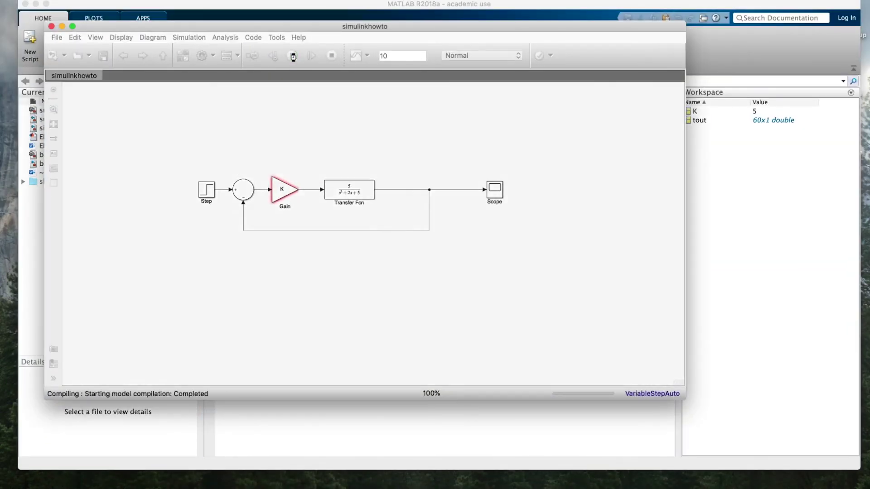
left_click(299, 193)
key("ctrl+Up")
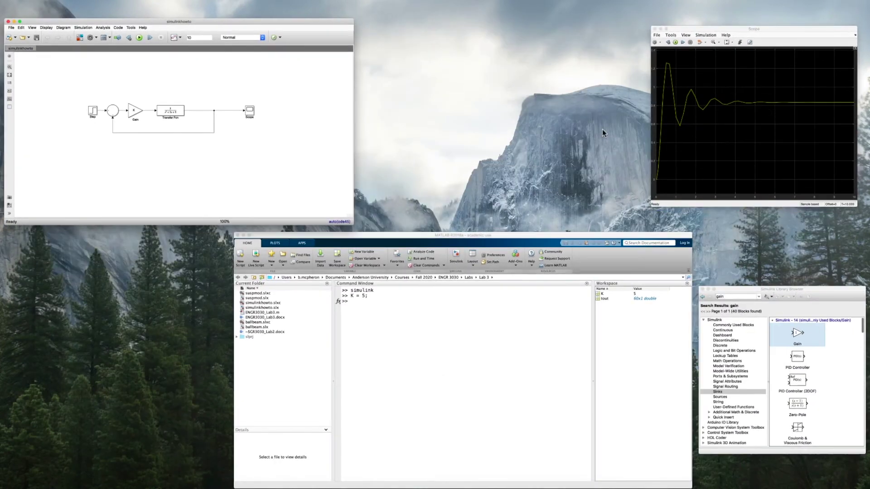
left_click(759, 98)
left_click(282, 189)
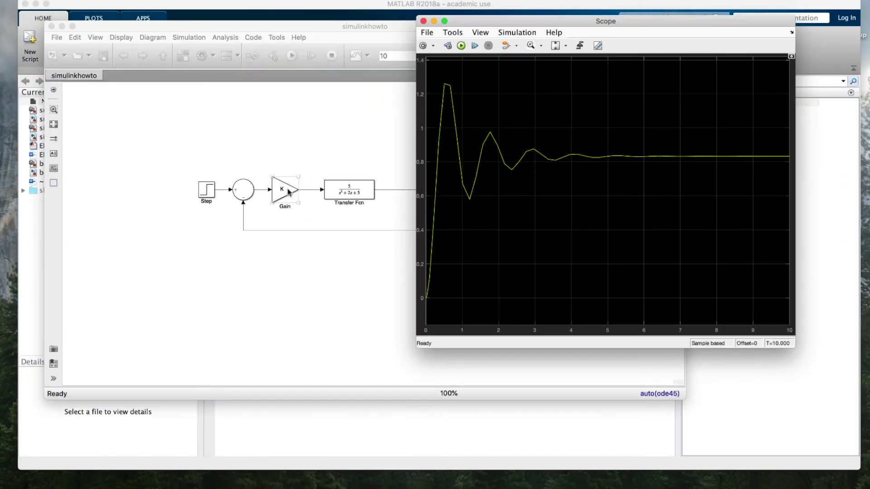
Change the gain variable to 10 by running K = 10; in the MATLAB Command Window.
left_click(386, 427)
type("K = 10;")
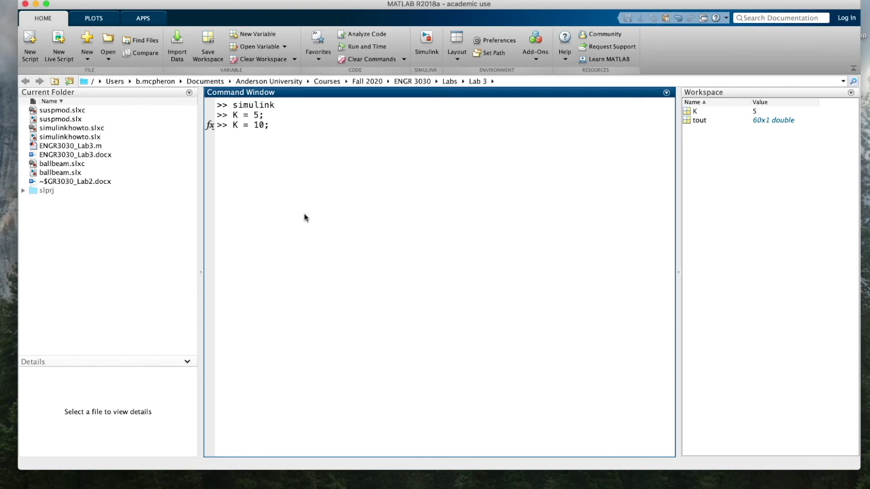
key("Return")
Rerun the simulinkhowto model with K at 10 and view the response in the Scope.
key("ctrl+Up")
left_click(320, 109)
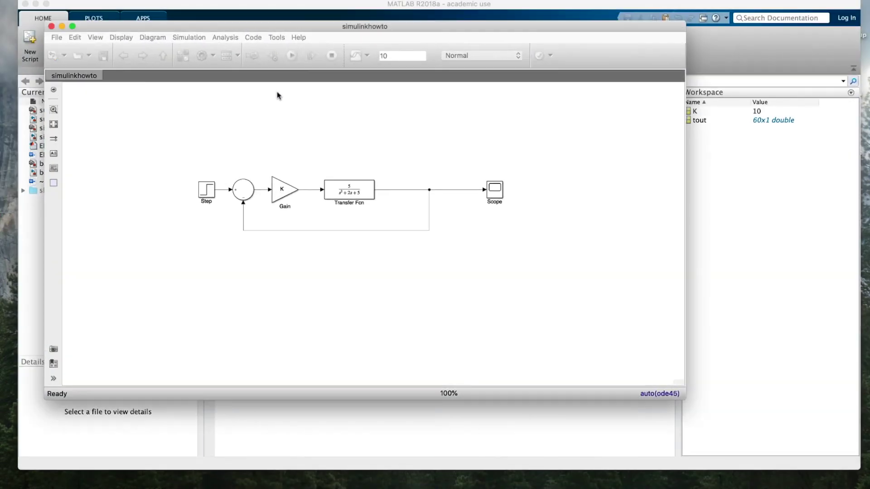
left_click(293, 55)
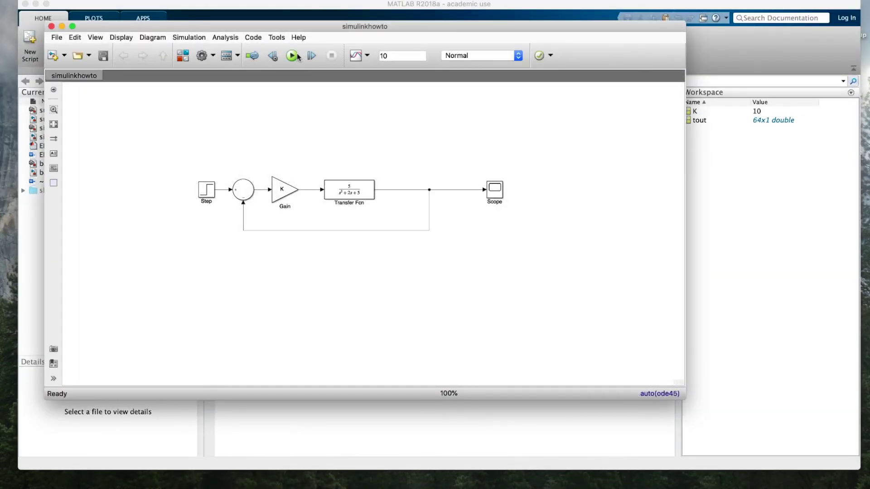
key("ctrl+Up")
left_click(713, 87)
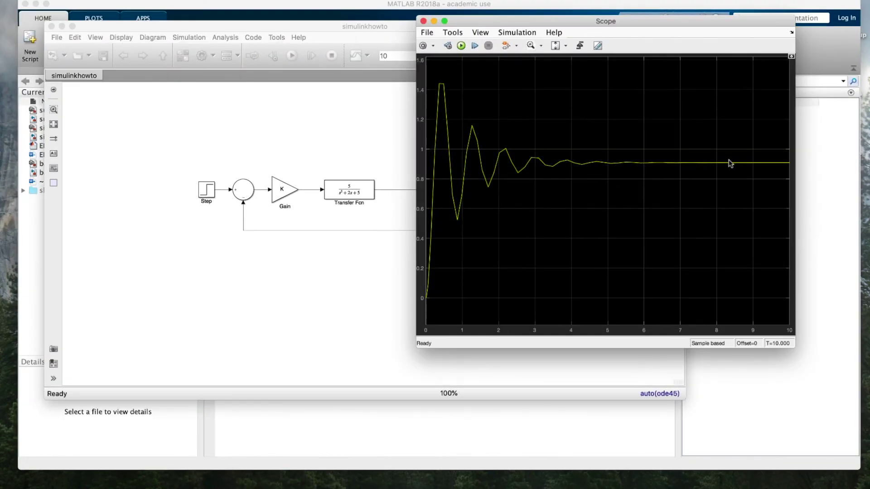
Simulate the model from the MATLAB Command Window with sim('simulinkhowto') and view the response in the Scope.
left_click(499, 409)
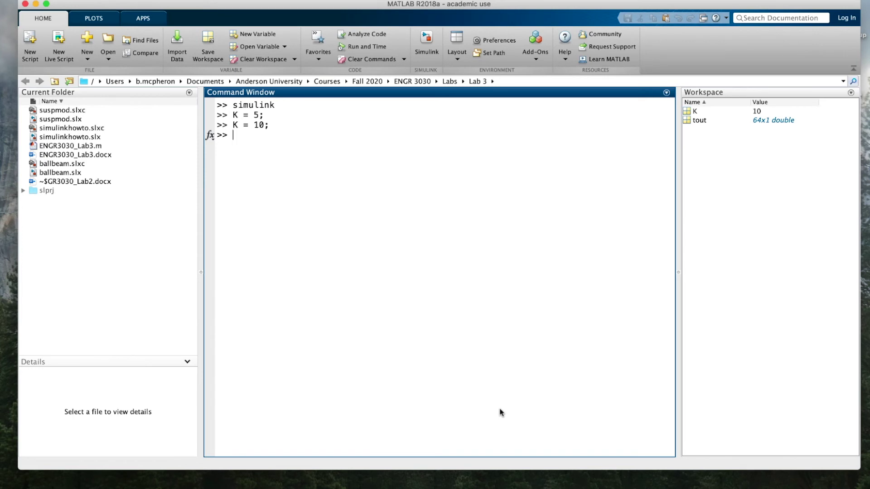
type("sim('simulinkhowto')")
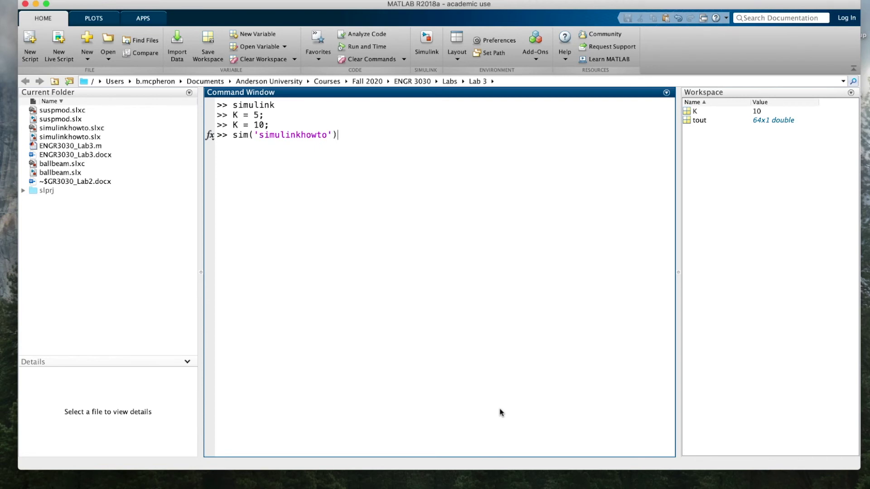
key("Return")
key("ctrl+Up")
left_click(720, 132)
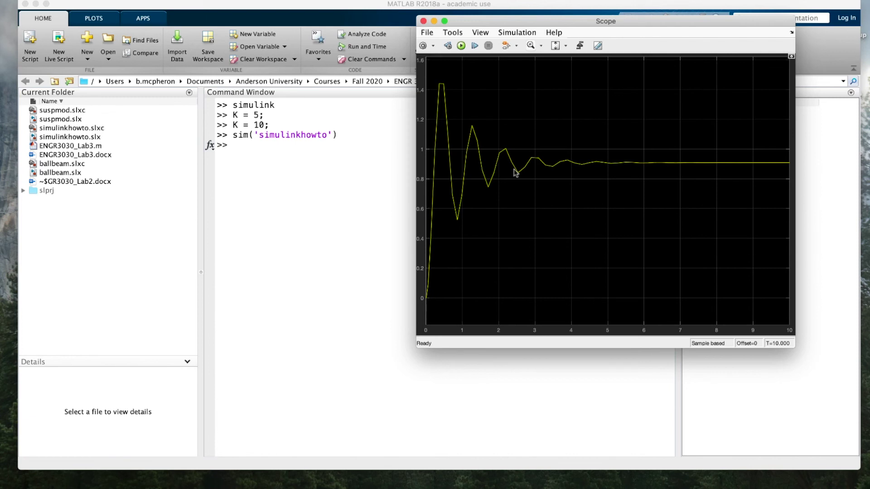
Change the gain variable to 1 by running K = 1; in the MATLAB Command Window.
left_click(284, 158)
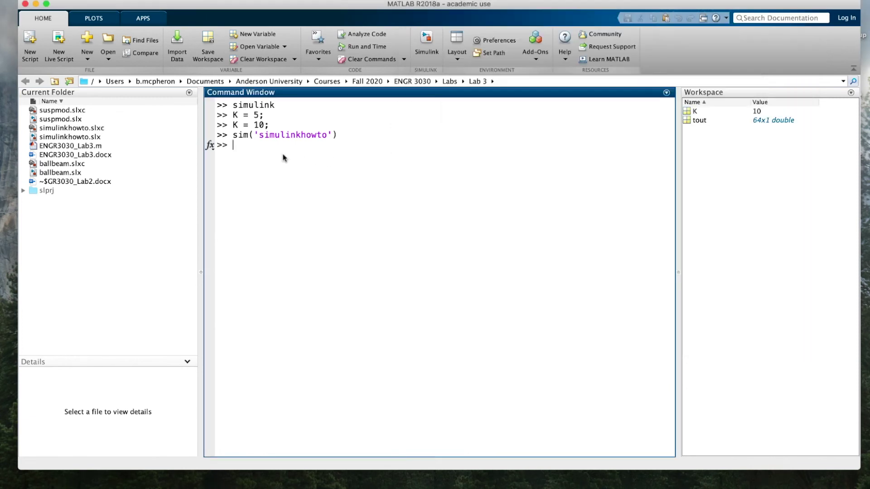
type("K = 1;")
key("Return")
Rerun sim('simulinkhowto') with K at 1 and view the response in the Scope.
key("Up")
key("Up")
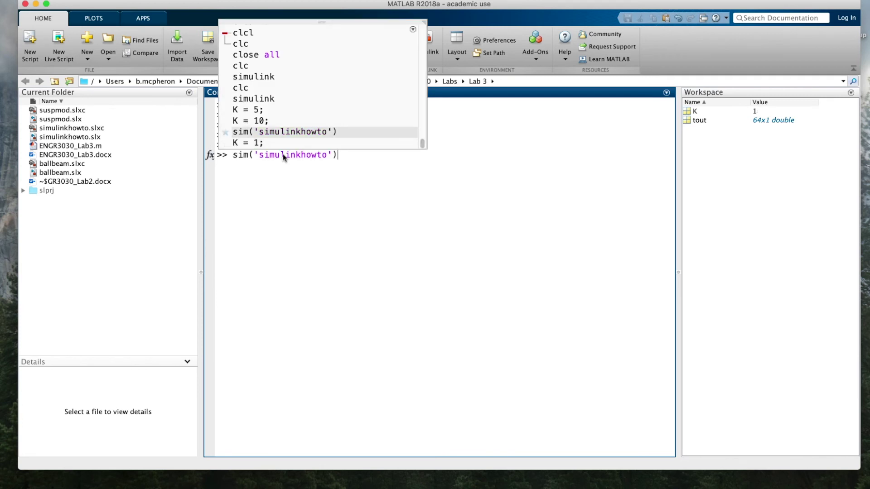
key("Return")
key("ctrl+Up")
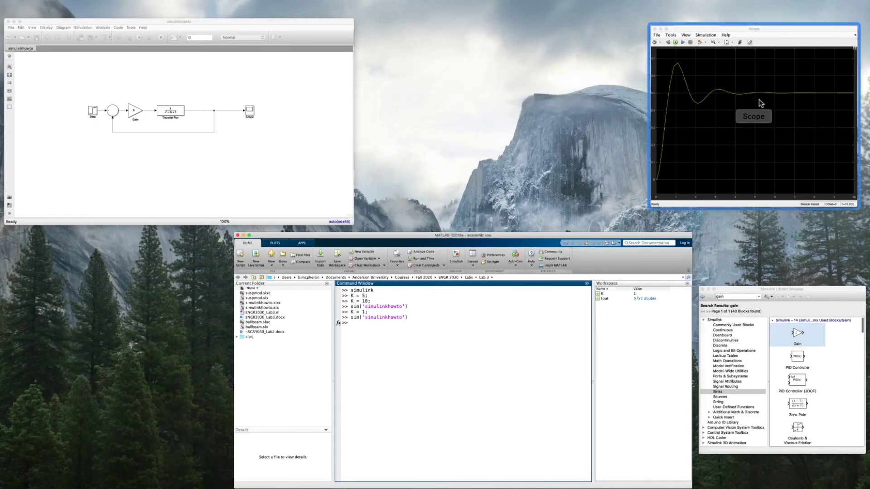
left_click(768, 96)
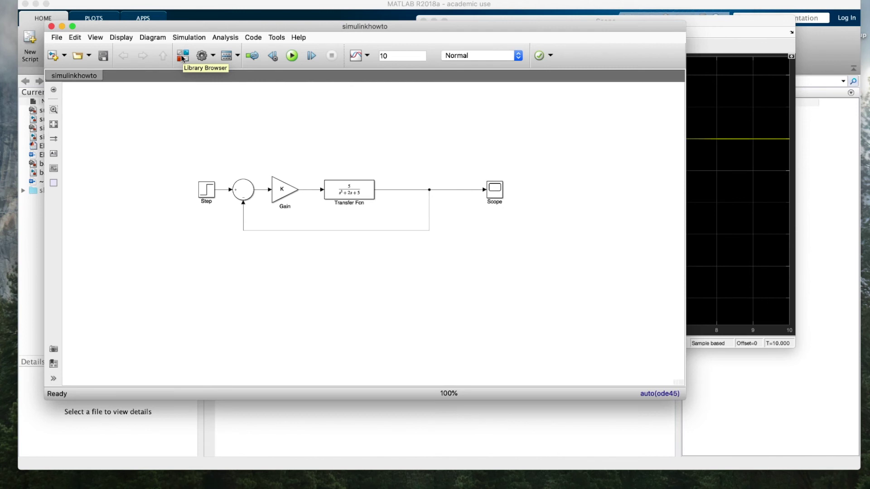
Open the Simulink Library Browser over the model and enlarge its window to show more blocks.
left_click(182, 58)
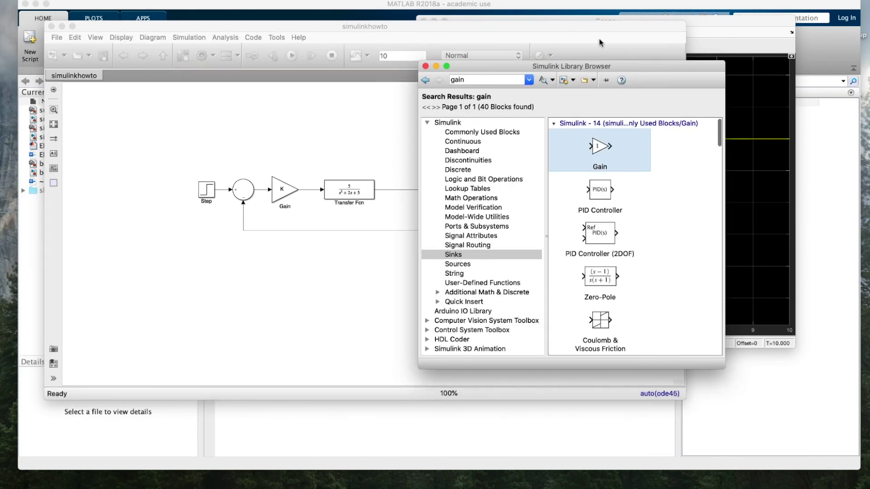
left_click_drag(589, 64, 368, 3)
left_click_drag(512, 307, 718, 362)
Browse the Simulink library's Commonly Used Blocks, Continuous, Dashboard, Discontinuities, Discrete, Logic and Bit Operations and Math Operations categories.
left_click(287, 70)
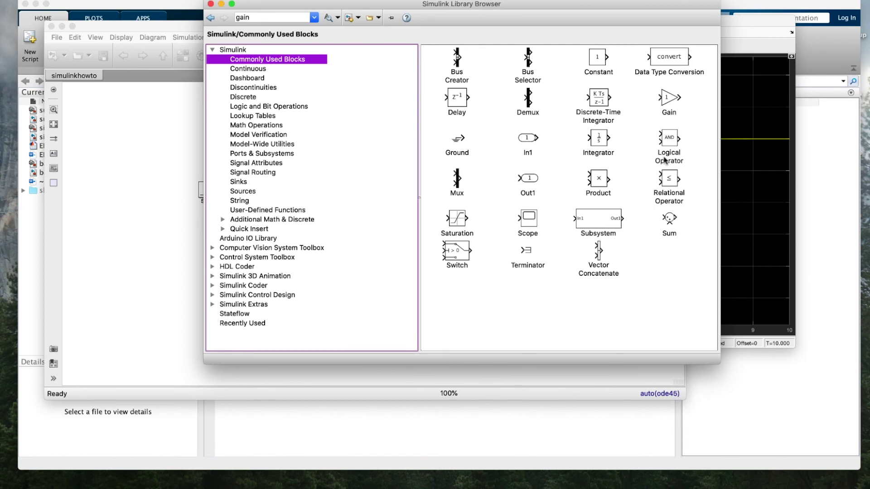
left_click(265, 69)
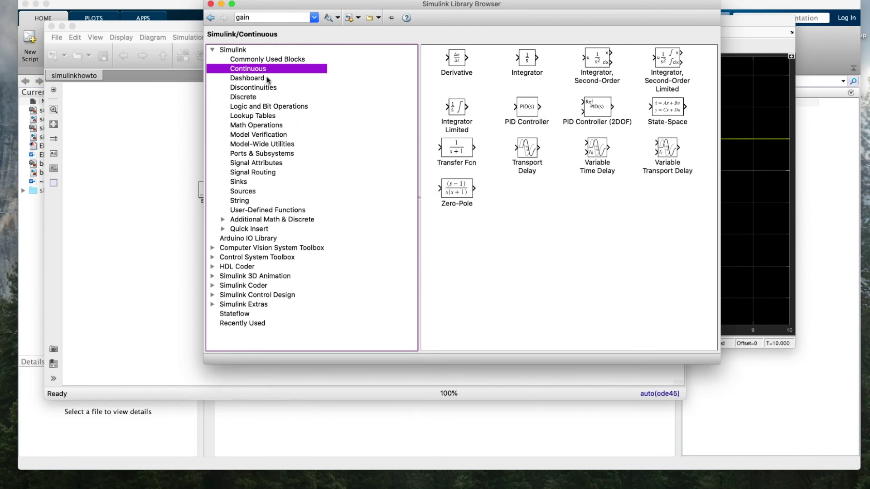
left_click(258, 87)
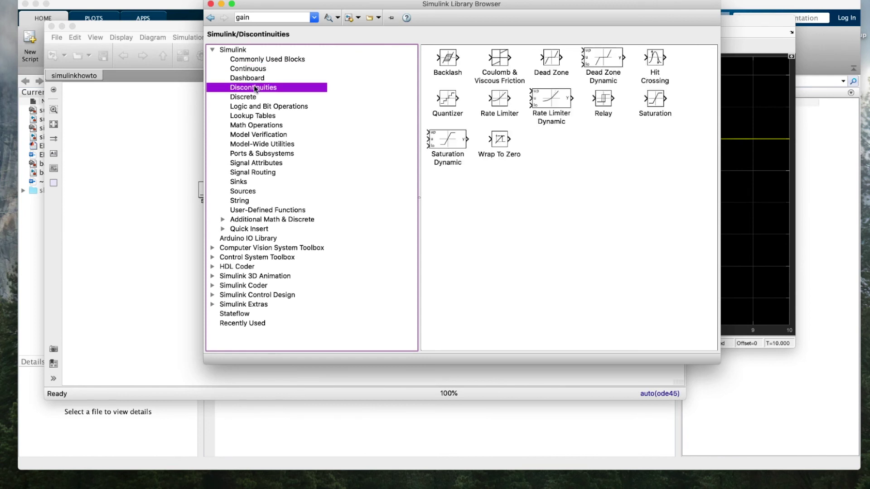
left_click(256, 78)
left_click(537, 203)
scroll(537, 203, "down", 4)
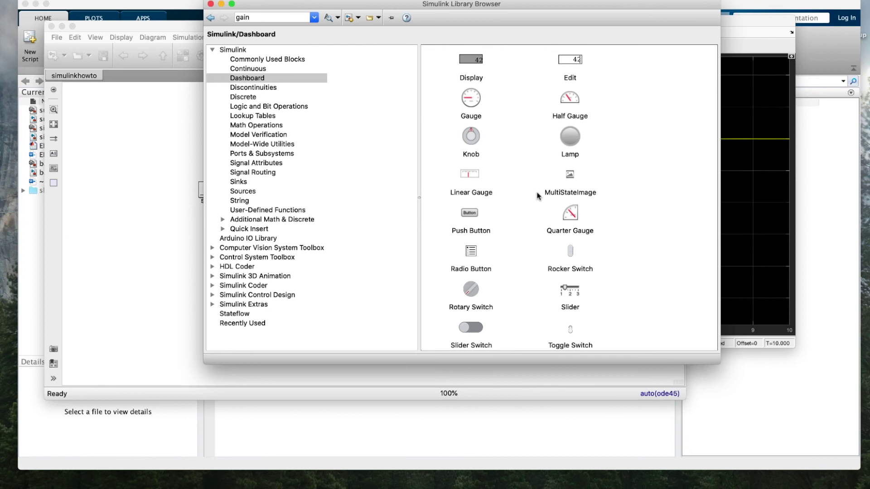
scroll(538, 195, "up", 4)
left_click(259, 87)
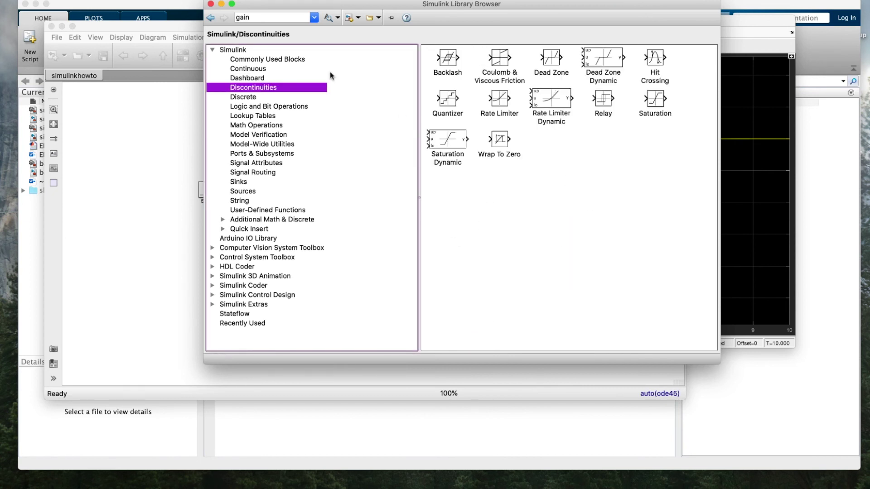
left_click(250, 97)
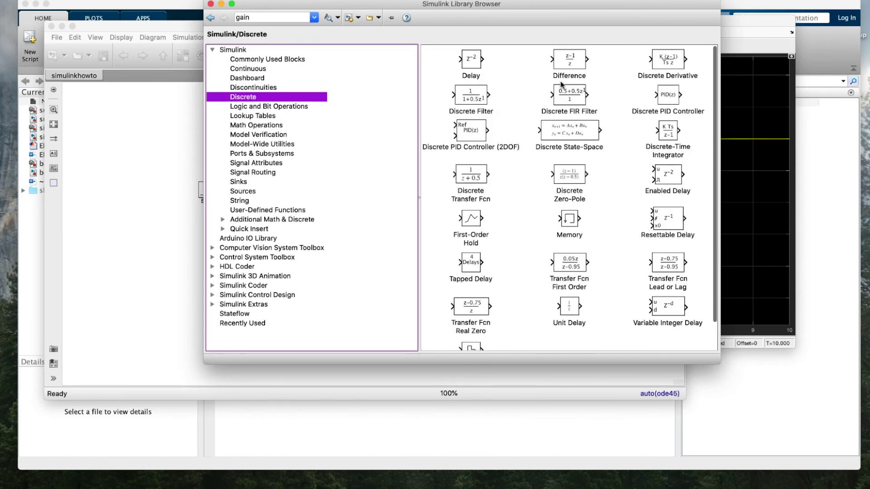
scroll(589, 172, "down", 2)
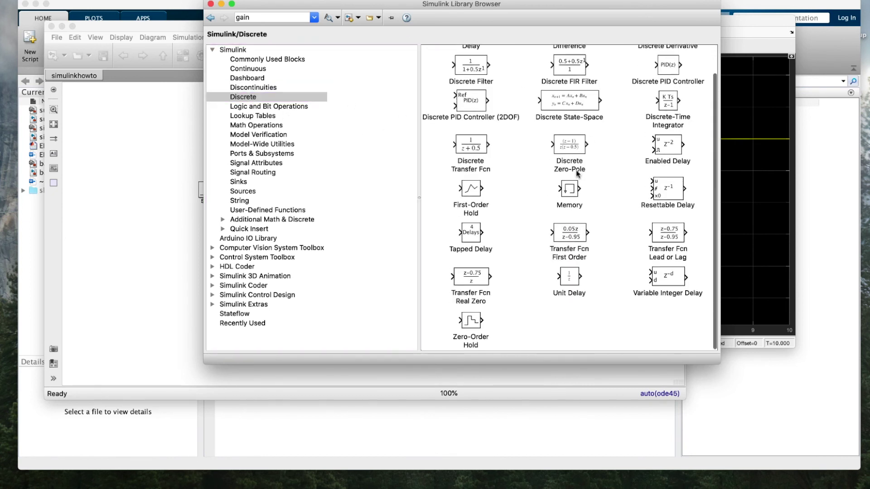
left_click(277, 108)
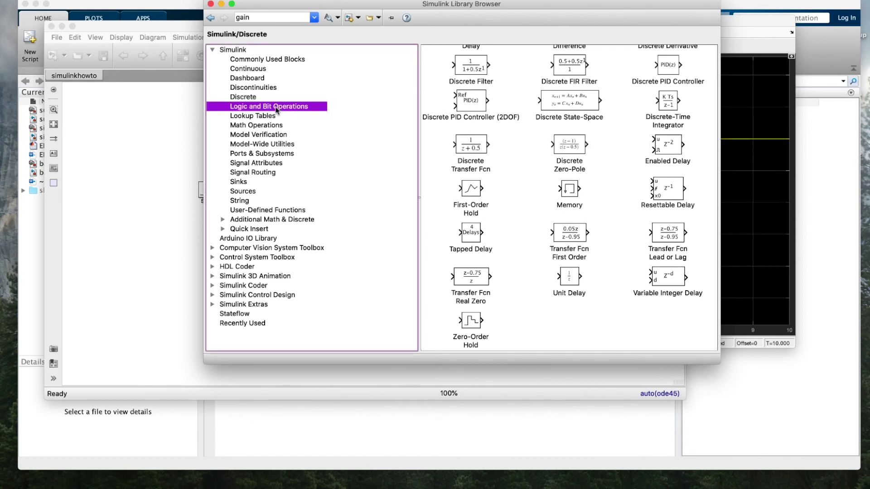
left_click(257, 126)
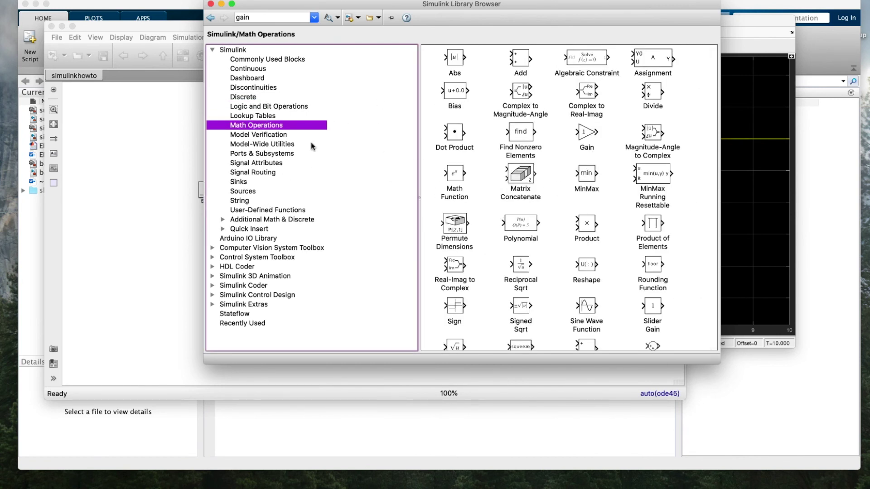
Add a To Workspace block from the Sinks library below the Scope, branched off the Transfer Fcn output line.
left_click(246, 182)
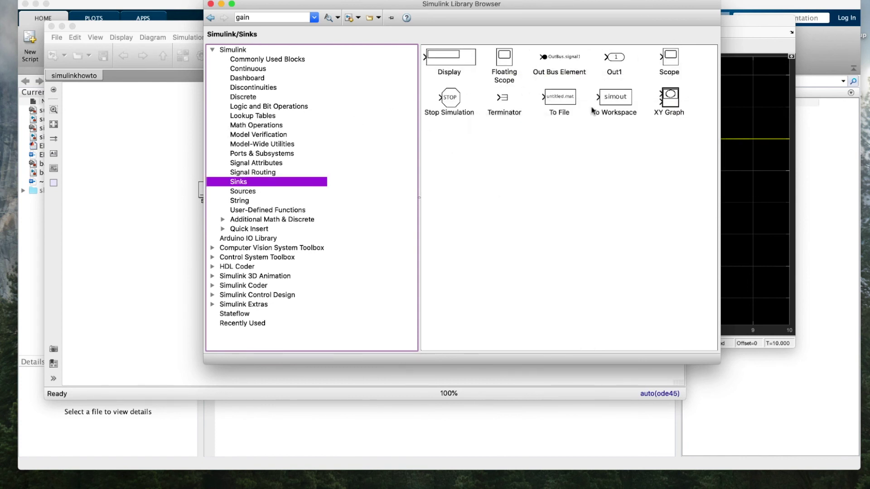
left_click(618, 100)
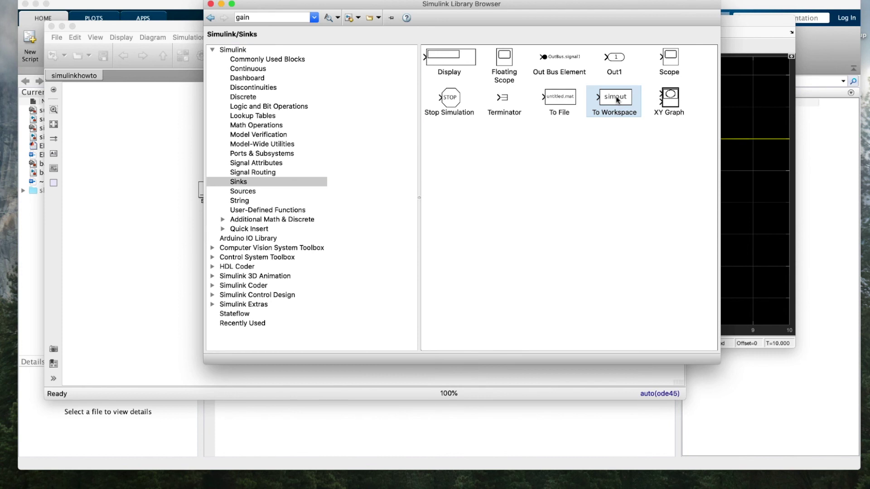
mouse_move(616, 100)
left_mouse_down()
mouse_move(110, 192)
mouse_move(132, 252)
mouse_move(480, 257)
mouse_move(478, 233)
mouse_move(450, 192)
left_mouse_up()
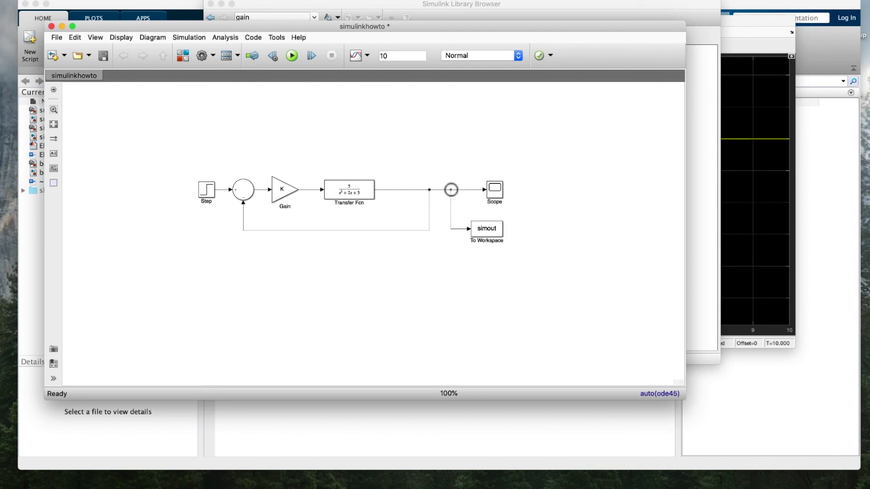
Set the To Workspace block's variable name to y and its save format to Array.
double_click(500, 237)
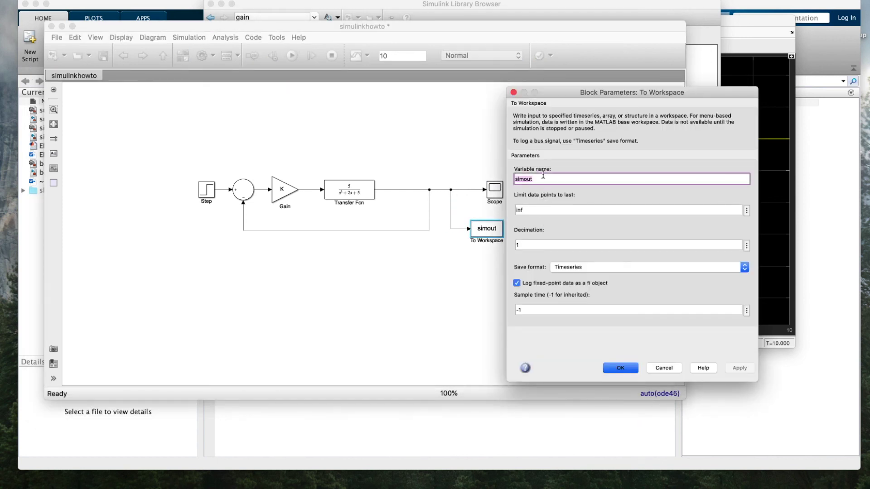
type("y")
left_click(565, 269)
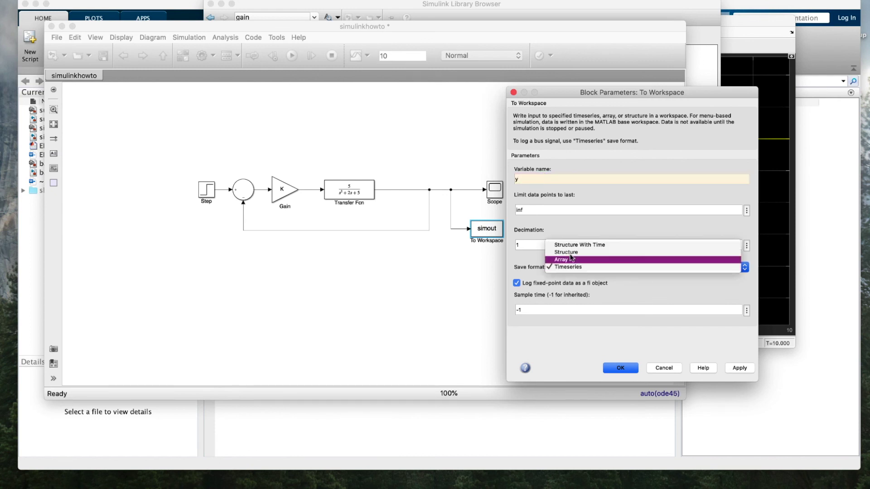
left_click(569, 257)
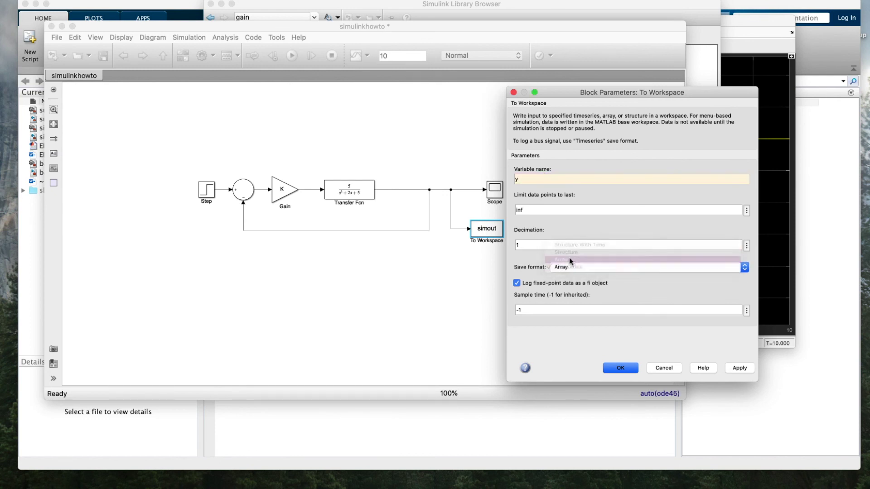
left_click(637, 374)
Rerun sim('simulinkhowto') from the MATLAB Command Window and plot the response with plot(tout,y).
left_click(559, 428)
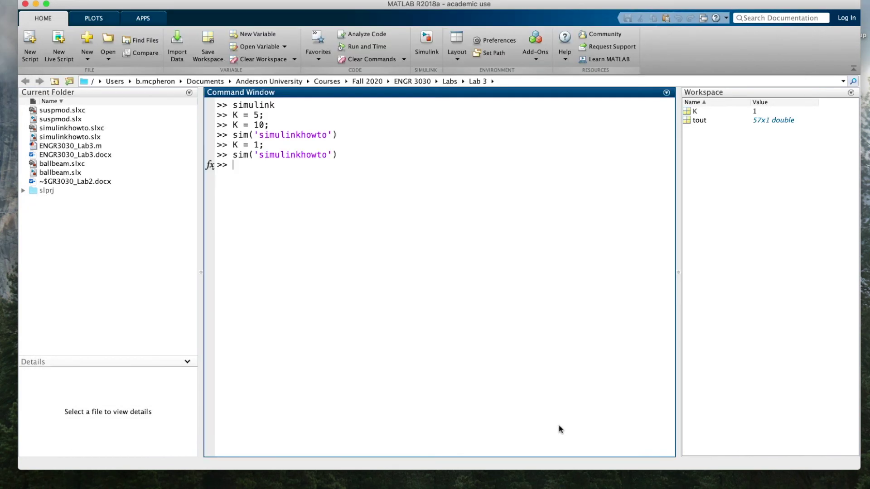
key("Up")
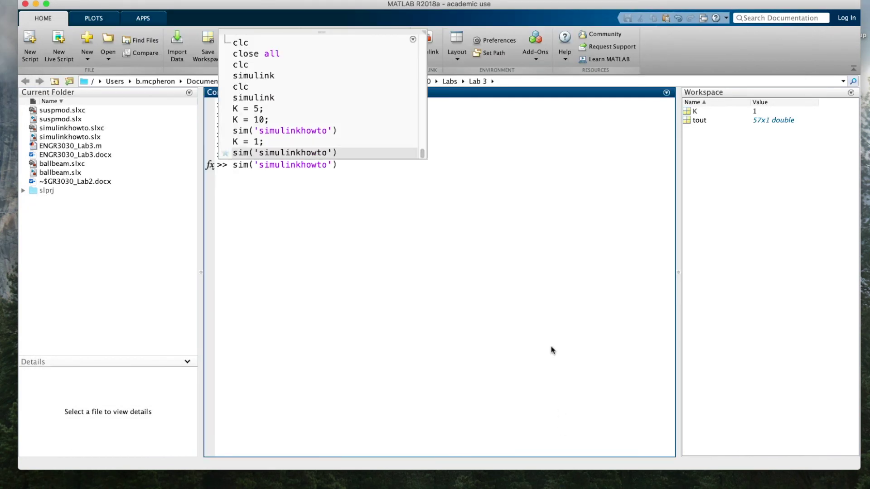
key("Return")
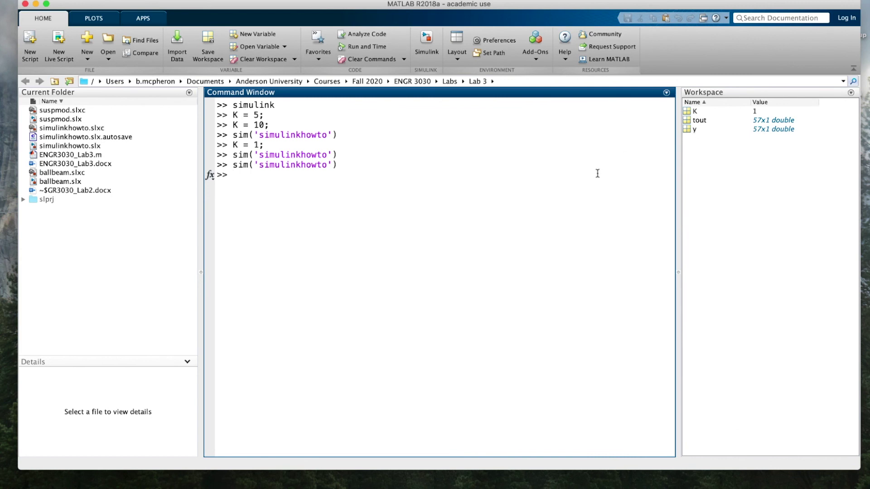
type("plot(tout,y)")
key("Return")
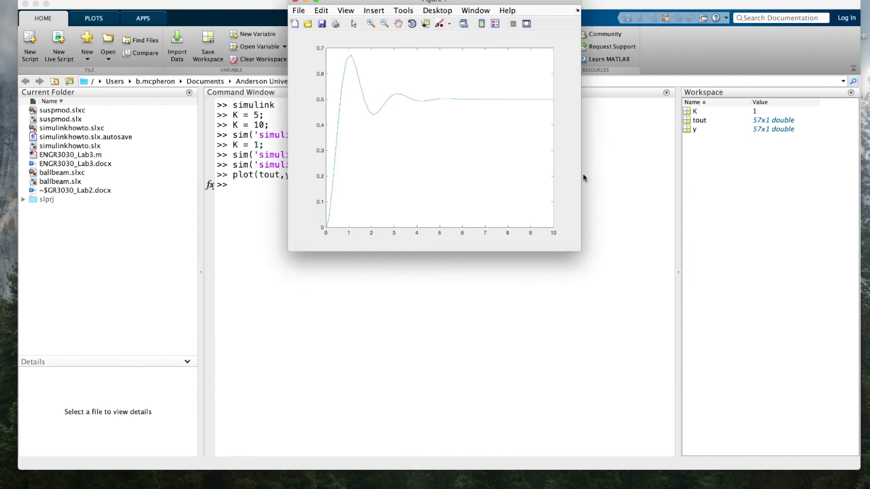